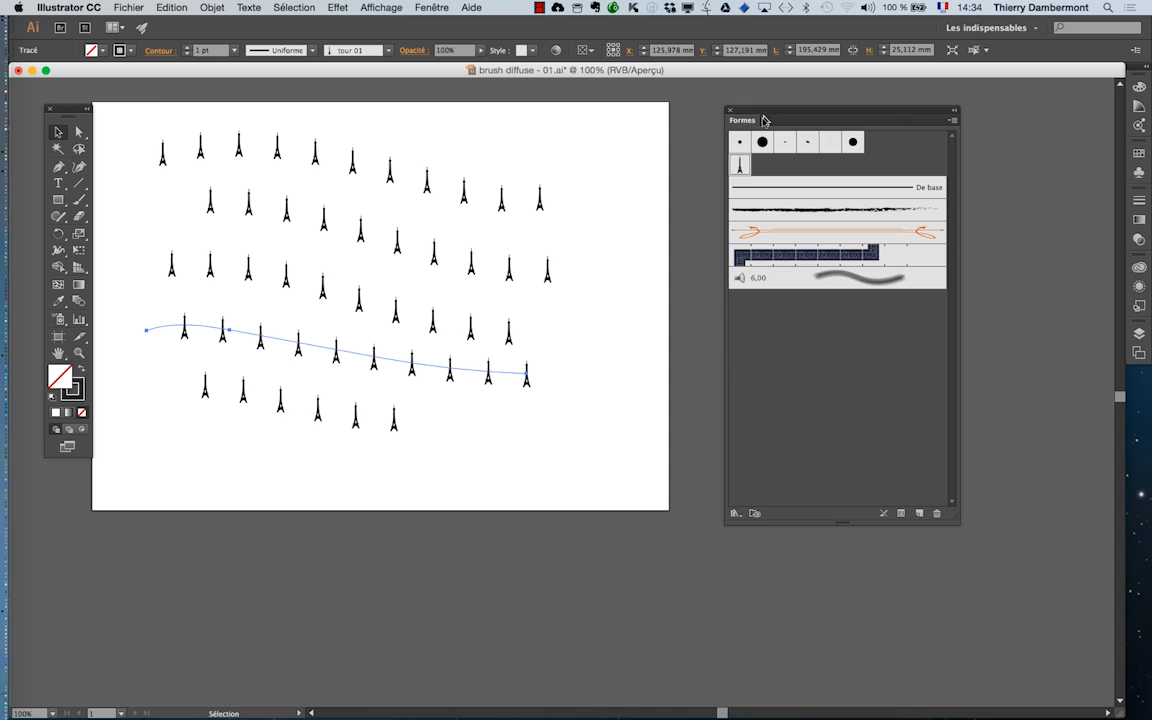
{"action": "left_click", "coordinate": [952, 121]}
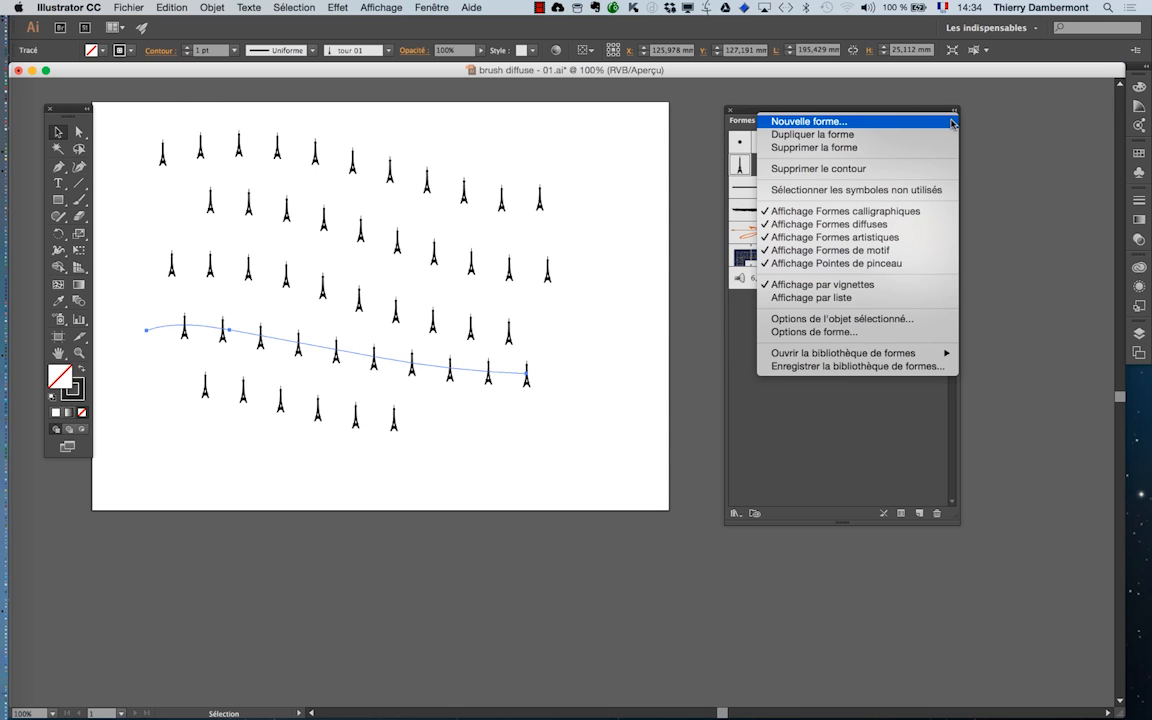
{"action": "left_click", "coordinate": [912, 433]}
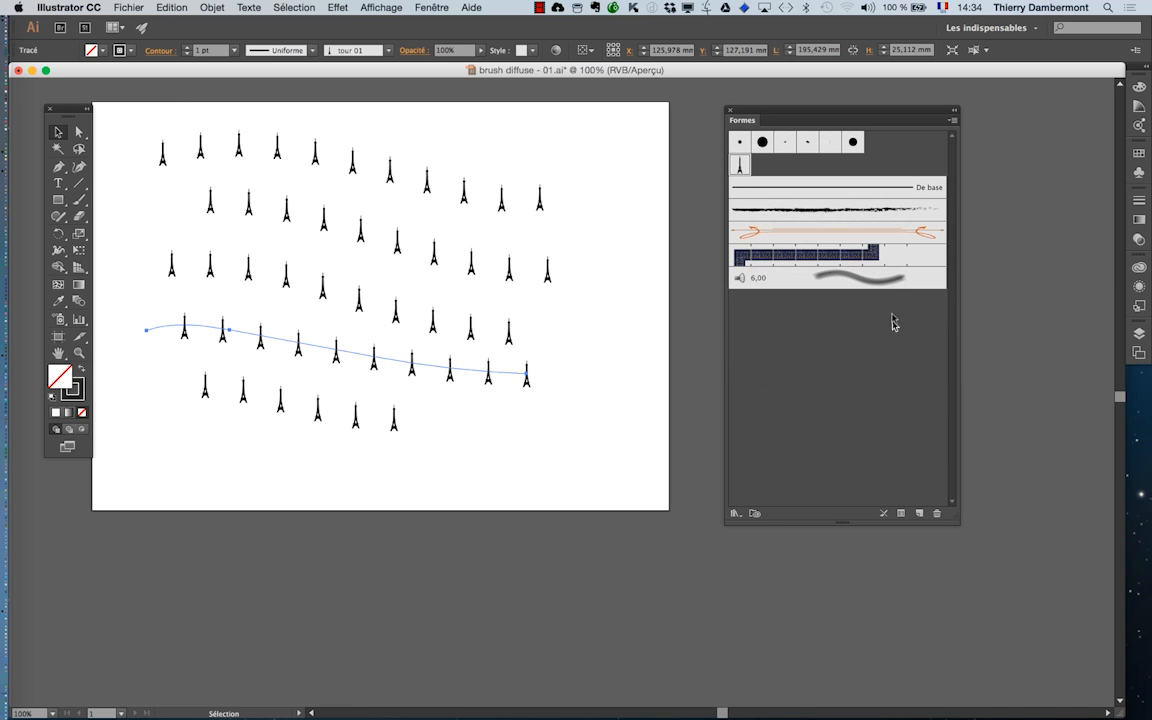
{"action": "left_click", "coordinate": [952, 122]}
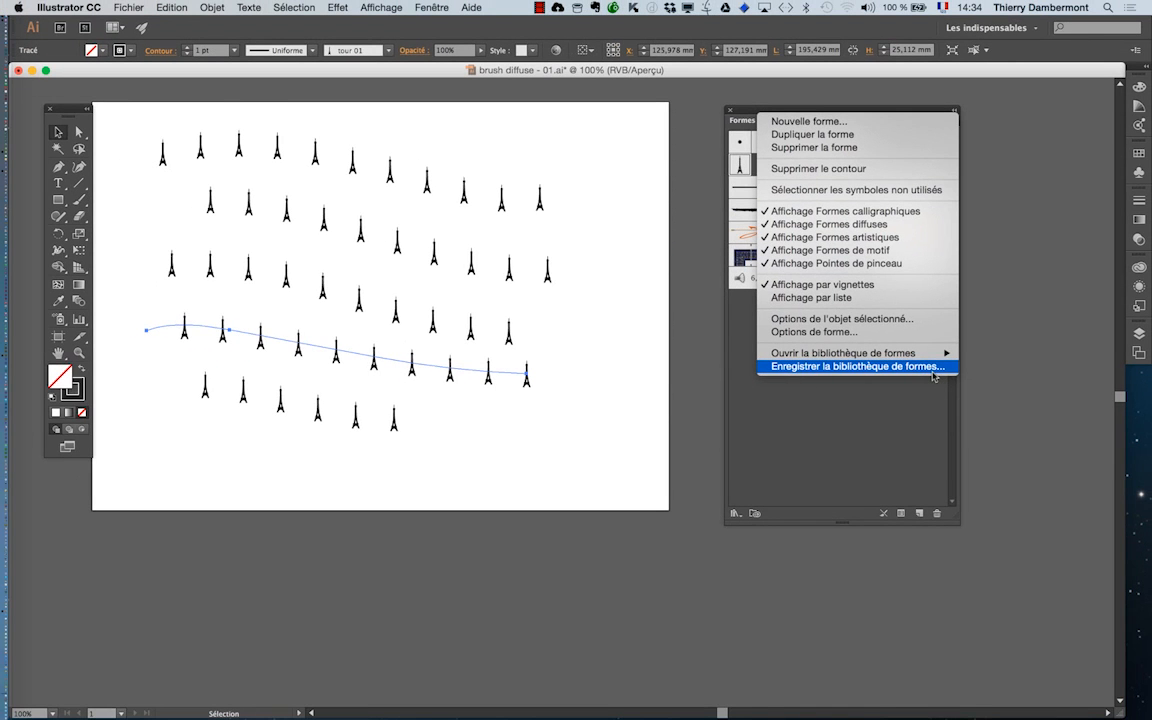
{"action": "left_click", "coordinate": [932, 370]}
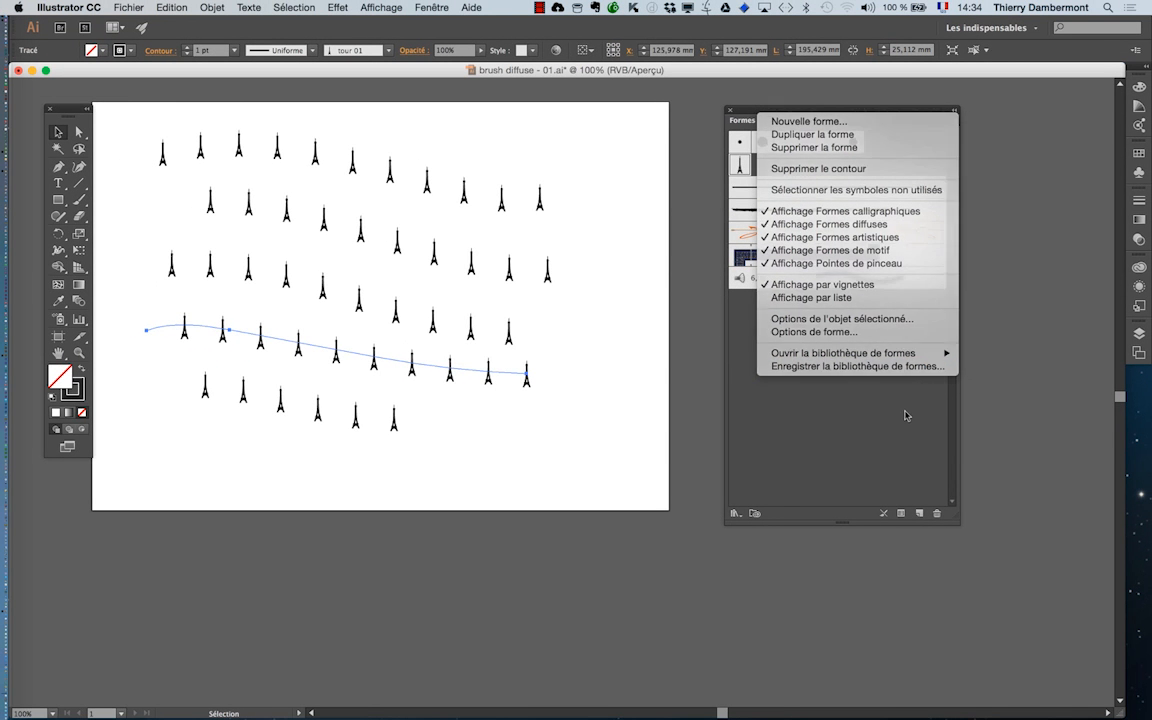
Deselect the path and rearrange the workspace, shortening the brush palette and moving the tool palette clear of the artboard
{"action": "mouse_move", "coordinate": [761, 116]}
{"action": "left_mouse_down"}
{"action": "mouse_move", "coordinate": [787, 131]}
{"action": "mouse_move", "coordinate": [773, 129]}
{"action": "left_mouse_up"}
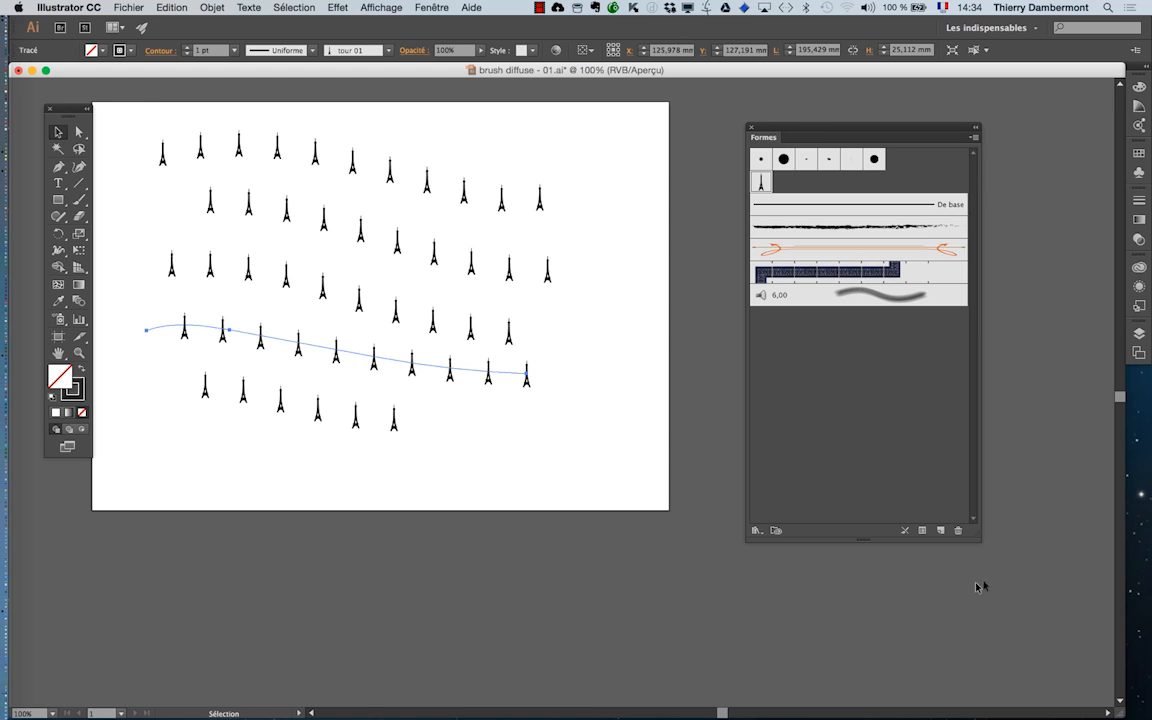
{"action": "left_click_drag", "start_coordinate": [975, 533], "coordinate": [985, 401]}
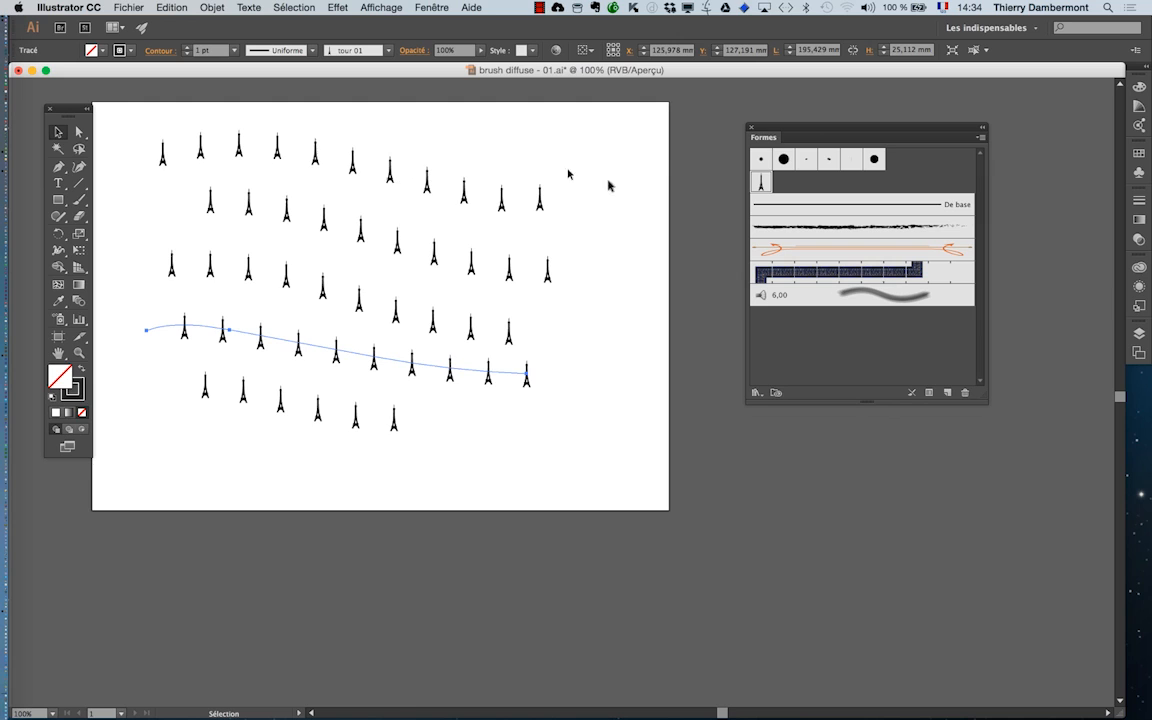
{"action": "left_click", "coordinate": [621, 258]}
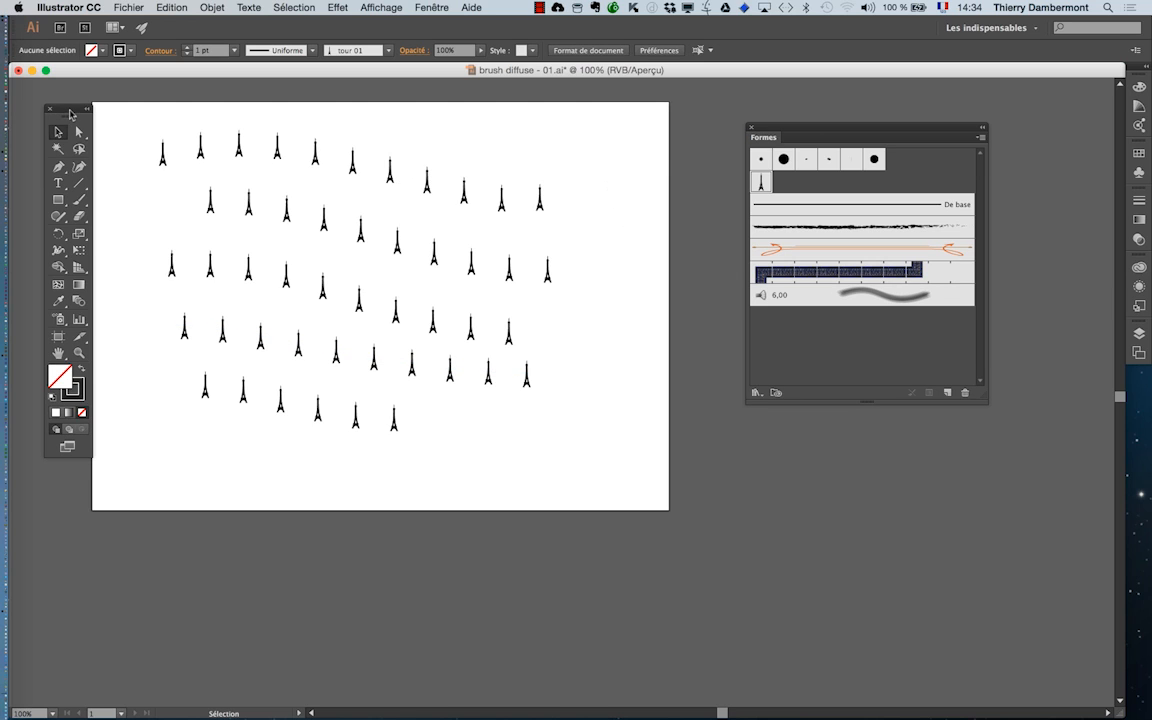
{"action": "left_click_drag", "start_coordinate": [70, 114], "coordinate": [35, 106]}
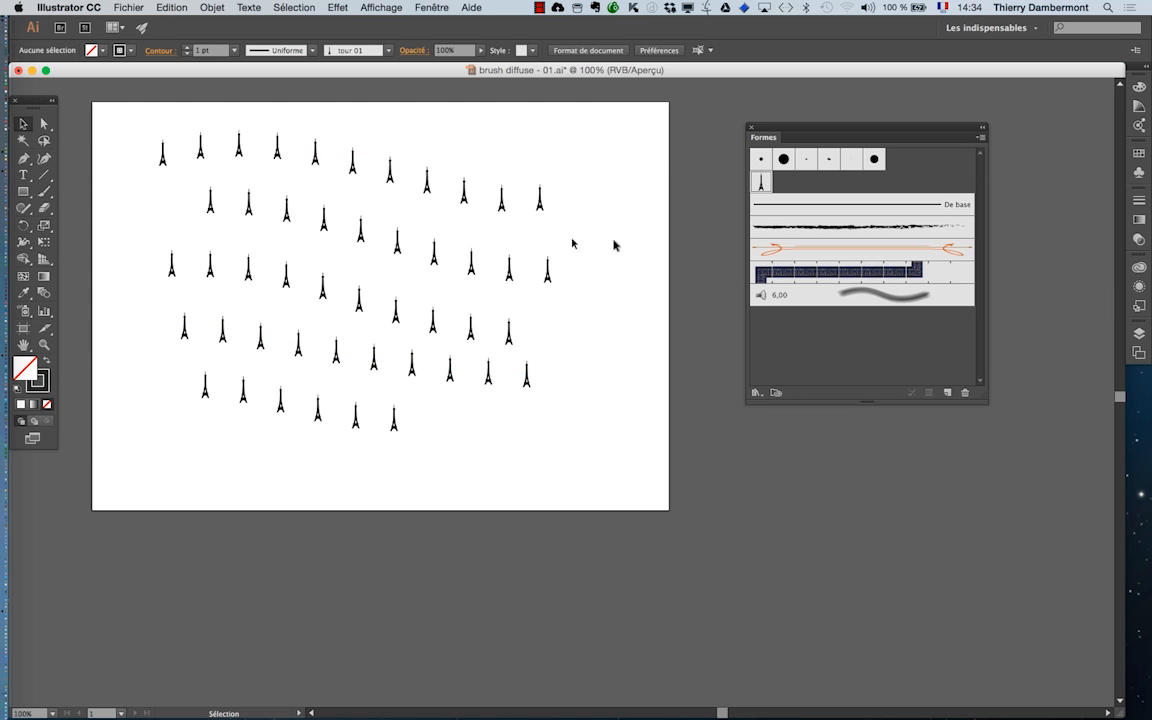
Open the options of the tour 01 scatter brush and set its size variation (Taille) to Aléatoire
{"action": "double_click", "coordinate": [757, 183]}
{"action": "mouse_move", "coordinate": [585, 138]}
{"action": "left_mouse_down"}
{"action": "mouse_move", "coordinate": [642, 150]}
{"action": "mouse_move", "coordinate": [692, 143]}
{"action": "left_mouse_up"}
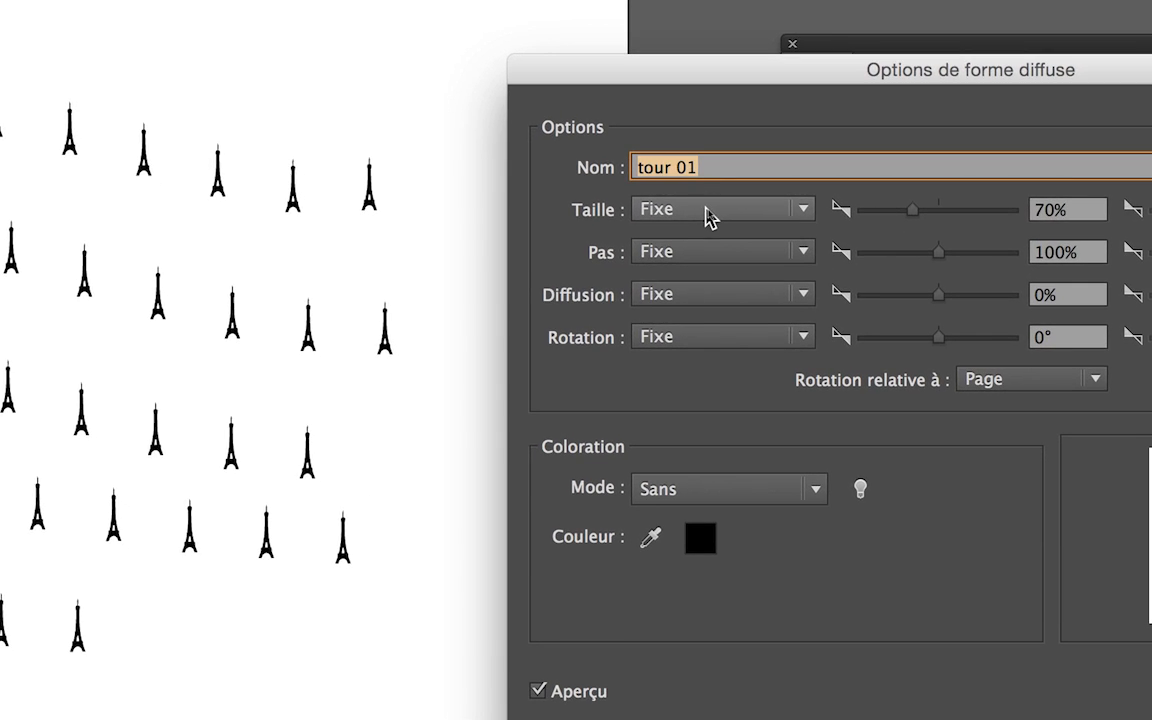
{"action": "left_click", "coordinate": [708, 215]}
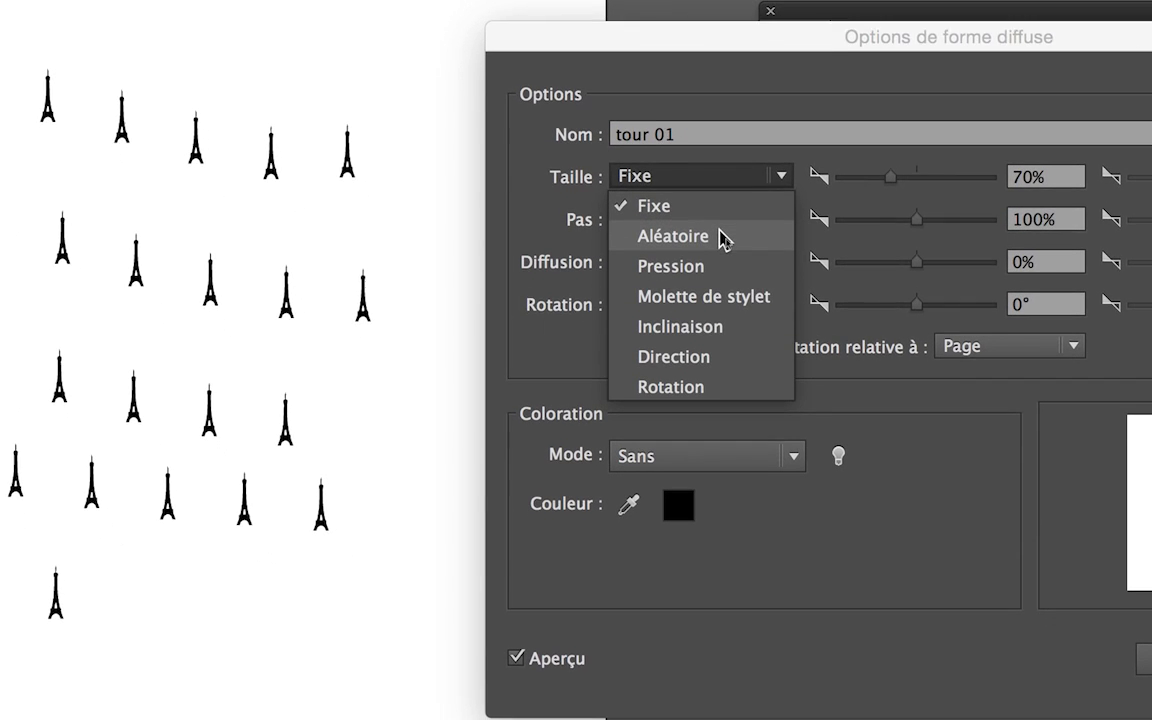
{"action": "left_click", "coordinate": [722, 238]}
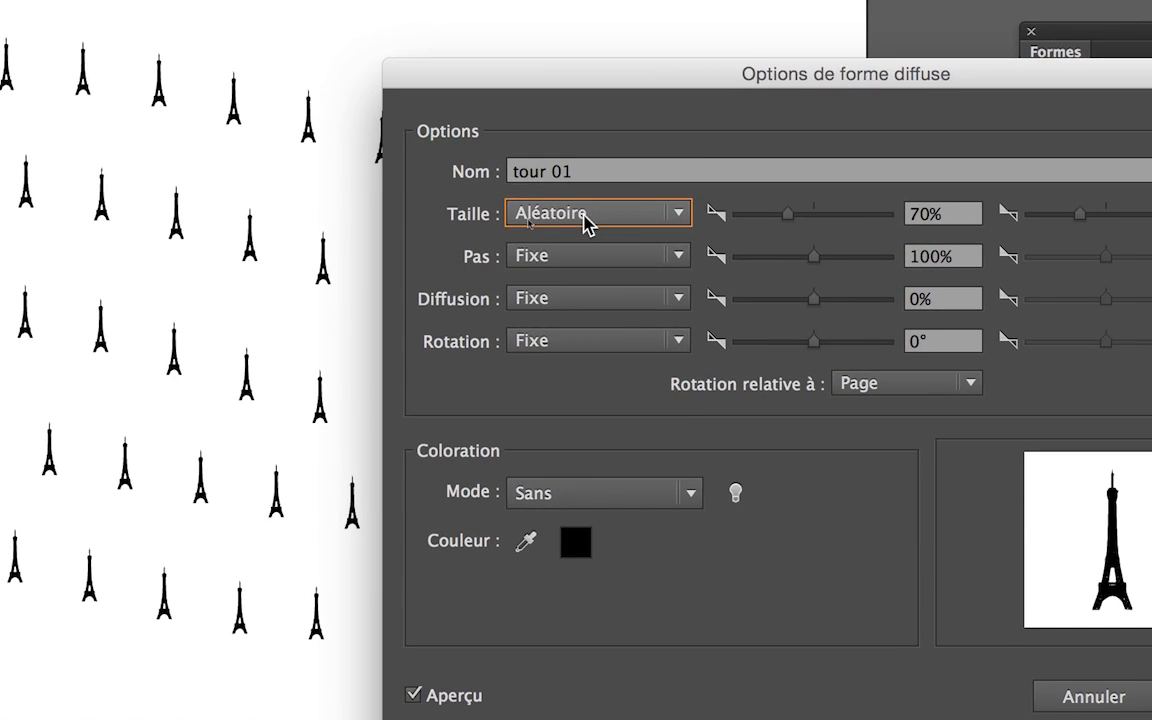
{"action": "left_click", "coordinate": [245, 213]}
{"action": "left_click", "coordinate": [588, 273]}
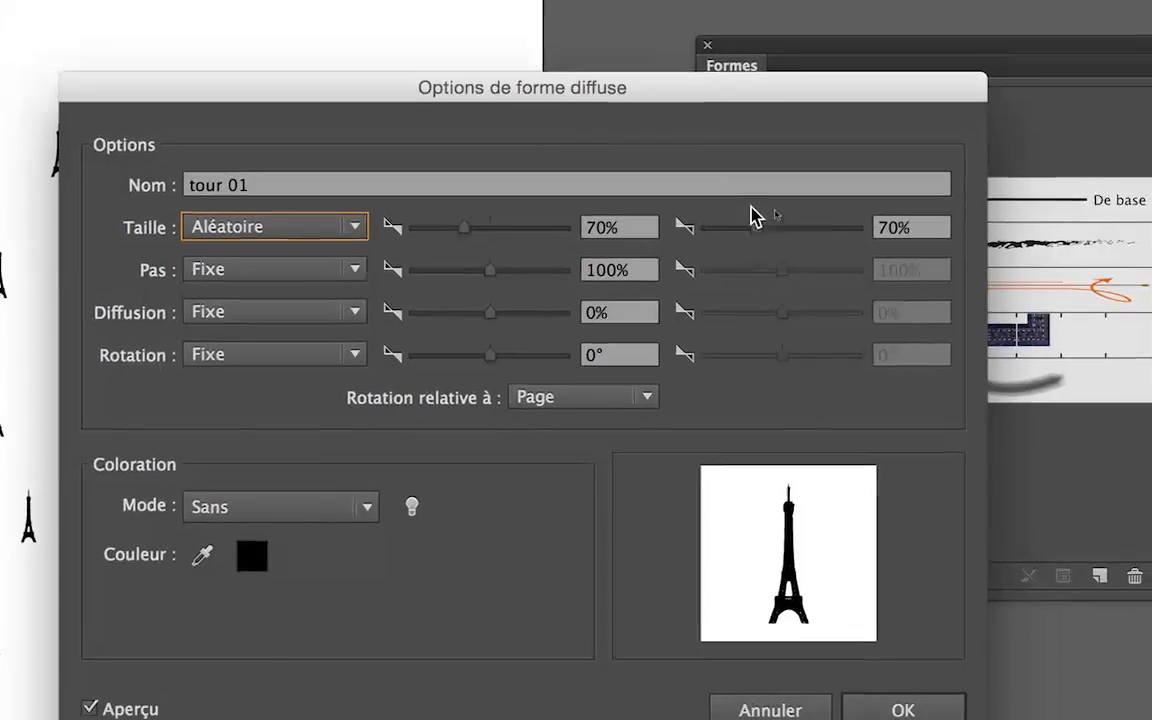
Adjust the random size range of the tour 01 brush to a minimum of 27% and a maximum of 64%
{"action": "mouse_move", "coordinate": [757, 229]}
{"action": "left_mouse_down"}
{"action": "mouse_move", "coordinate": [799, 236]}
{"action": "mouse_move", "coordinate": [763, 222]}
{"action": "left_mouse_up"}
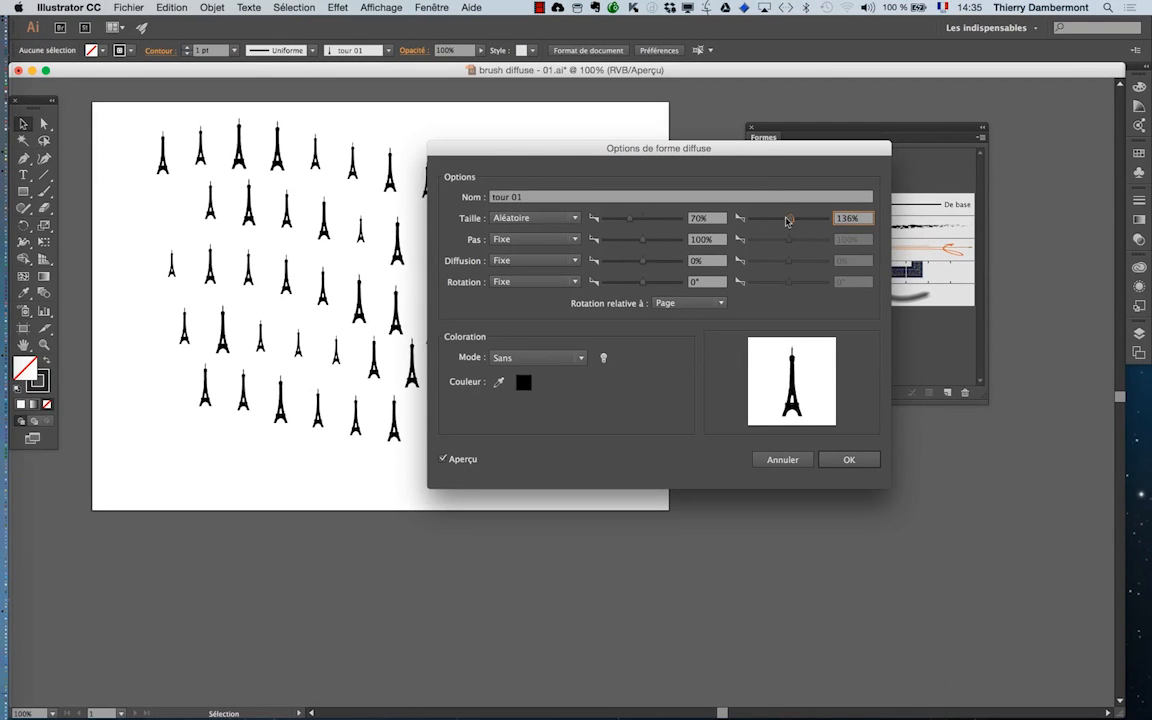
{"action": "left_click_drag", "start_coordinate": [710, 148], "coordinate": [860, 134]}
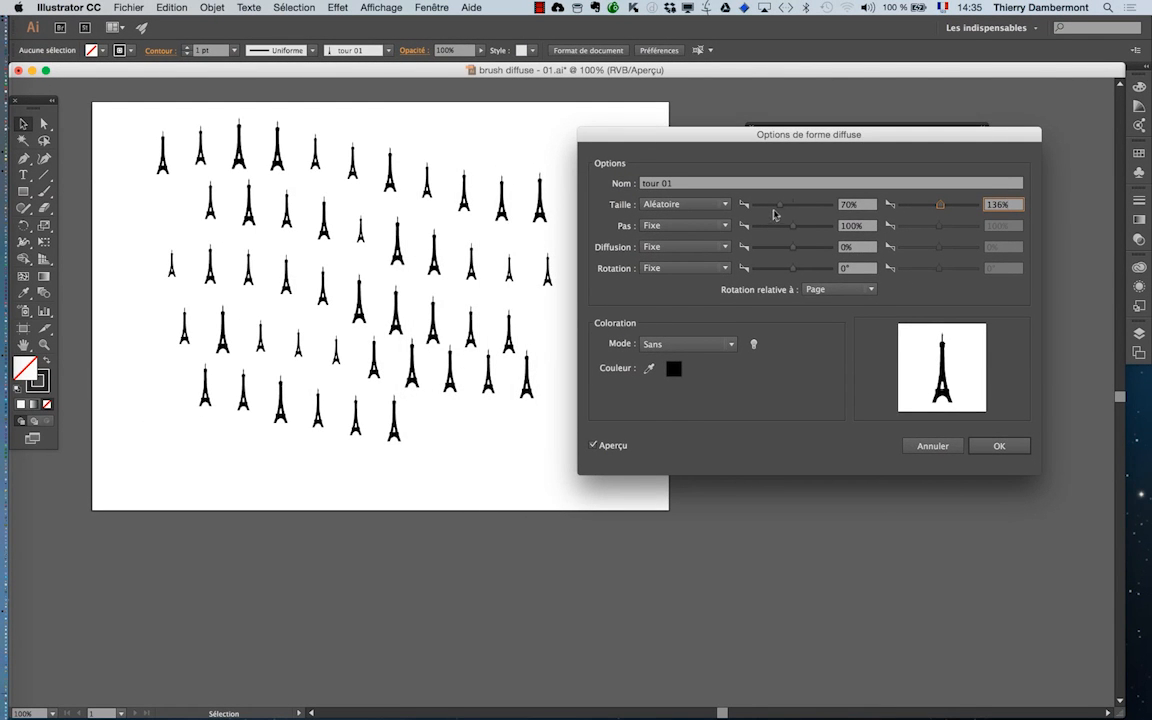
{"action": "left_click_drag", "start_coordinate": [777, 207], "coordinate": [774, 205]}
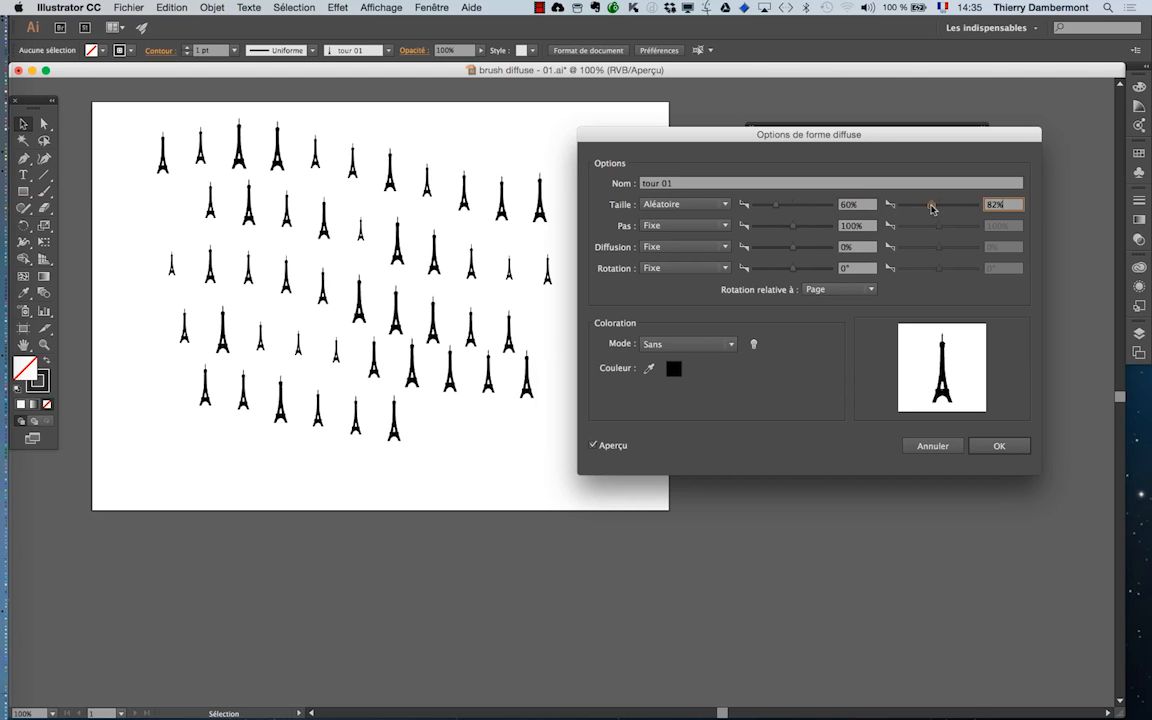
{"action": "left_click_drag", "start_coordinate": [932, 208], "coordinate": [926, 211]}
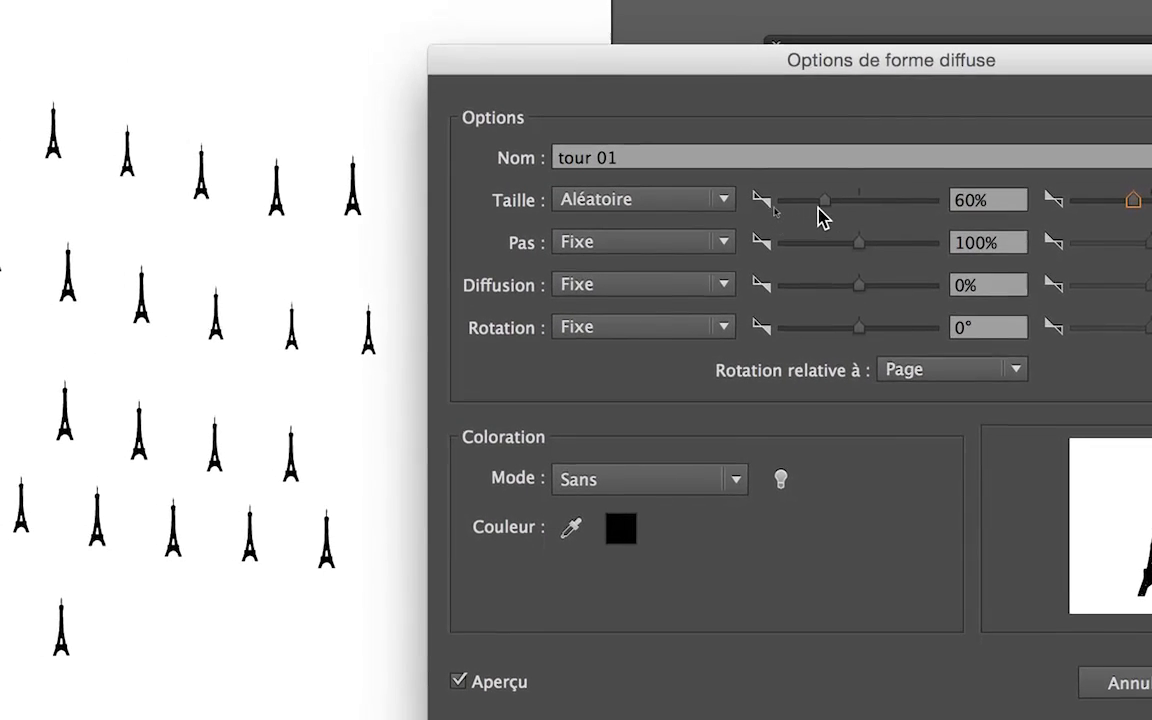
{"action": "mouse_move", "coordinate": [804, 197]}
{"action": "left_mouse_down"}
{"action": "mouse_move", "coordinate": [788, 199]}
{"action": "mouse_move", "coordinate": [797, 213]}
{"action": "left_mouse_up"}
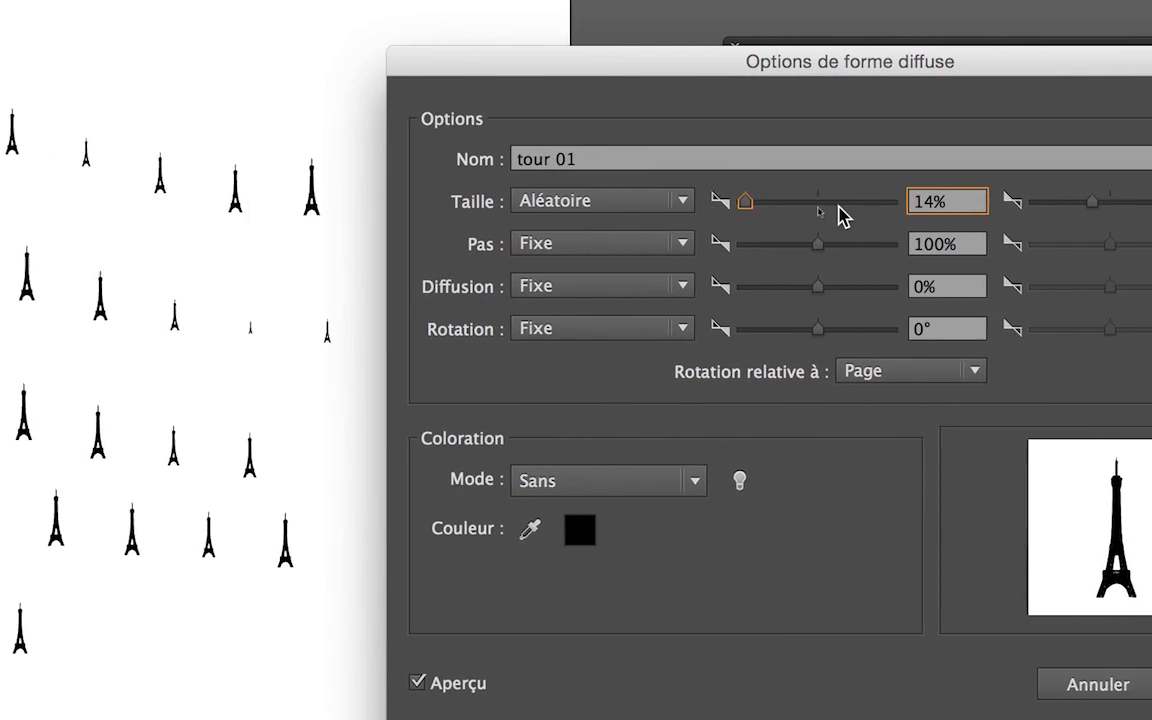
{"action": "left_click_drag", "start_coordinate": [933, 212], "coordinate": [918, 211]}
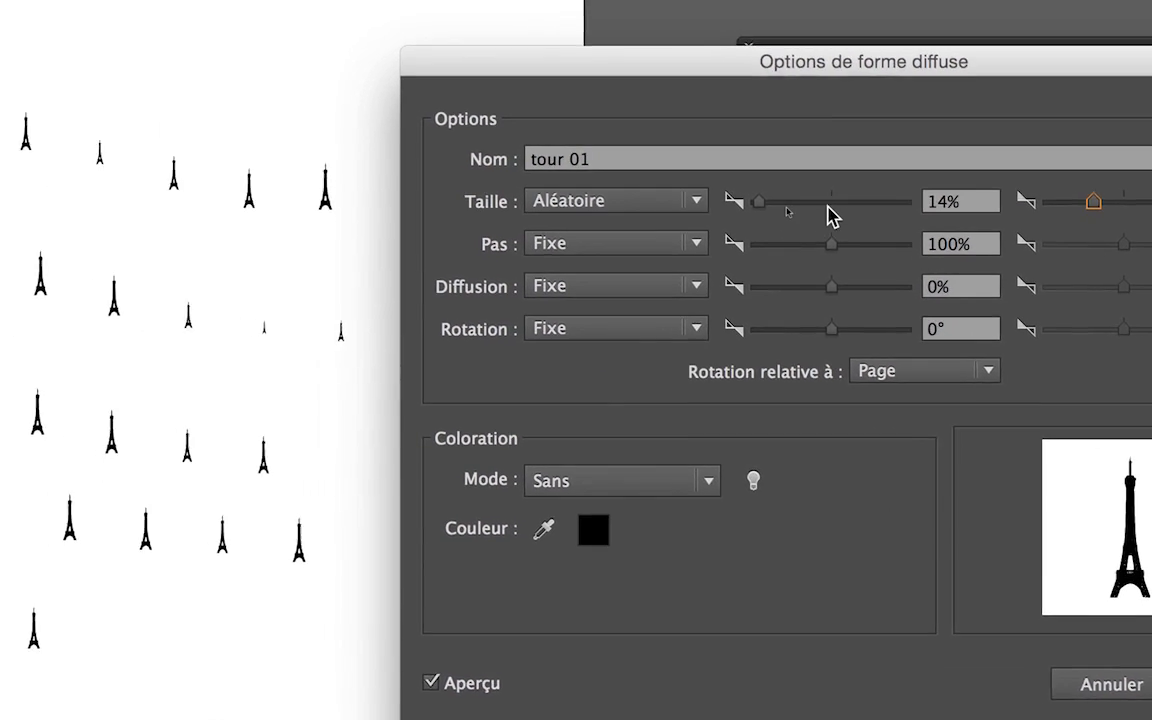
{"action": "left_click_drag", "start_coordinate": [585, 213], "coordinate": [596, 213]}
{"action": "left_click_drag", "start_coordinate": [808, 213], "coordinate": [810, 213]}
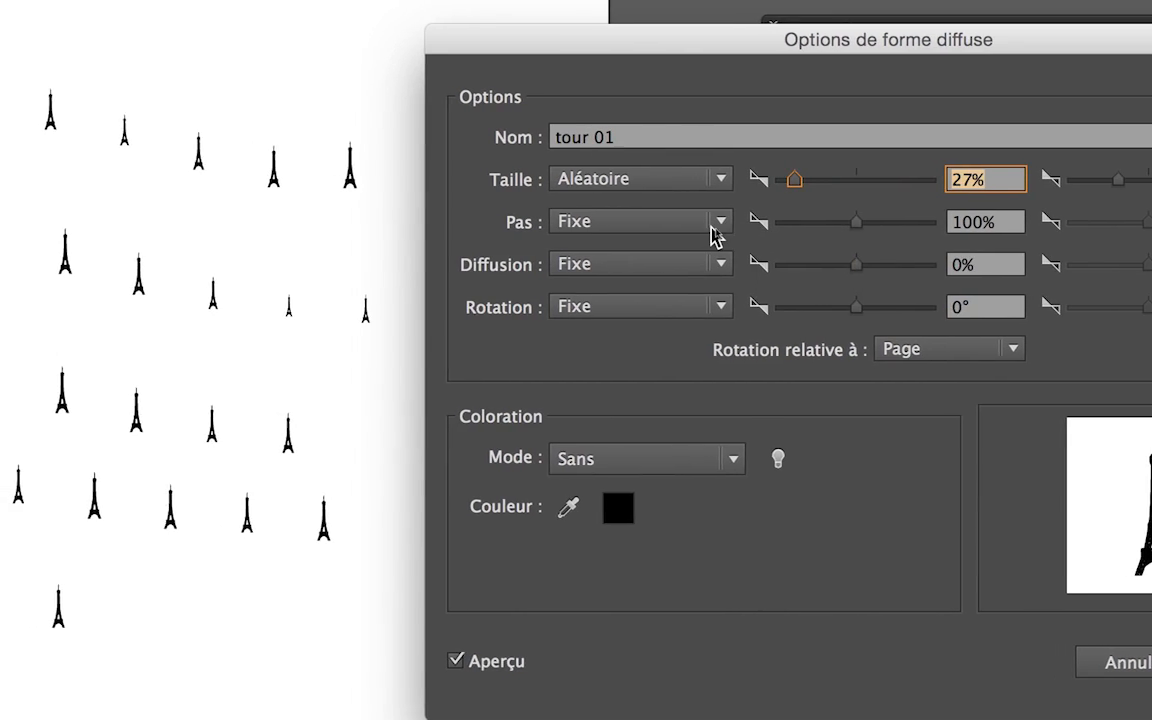
Set the brush spacing (Pas) to Aléatoire with a range from 16% to 64%
{"action": "left_click_drag", "start_coordinate": [856, 222], "coordinate": [751, 231]}
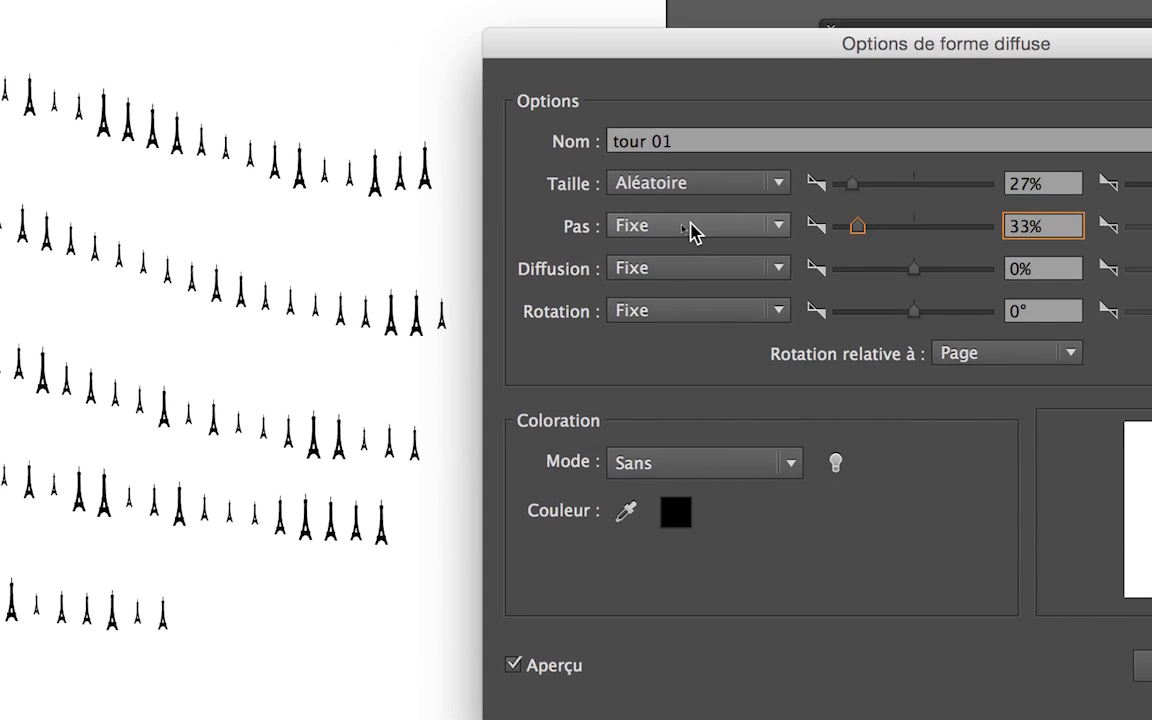
{"action": "left_click", "coordinate": [690, 231]}
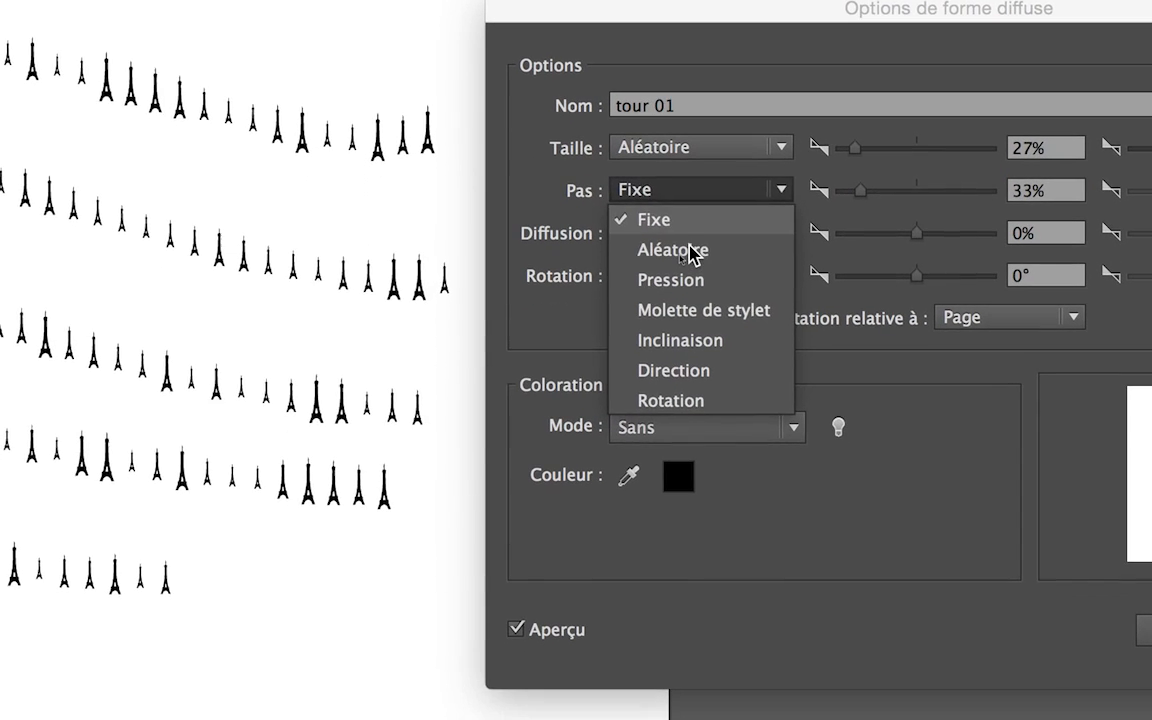
{"action": "left_click", "coordinate": [691, 287]}
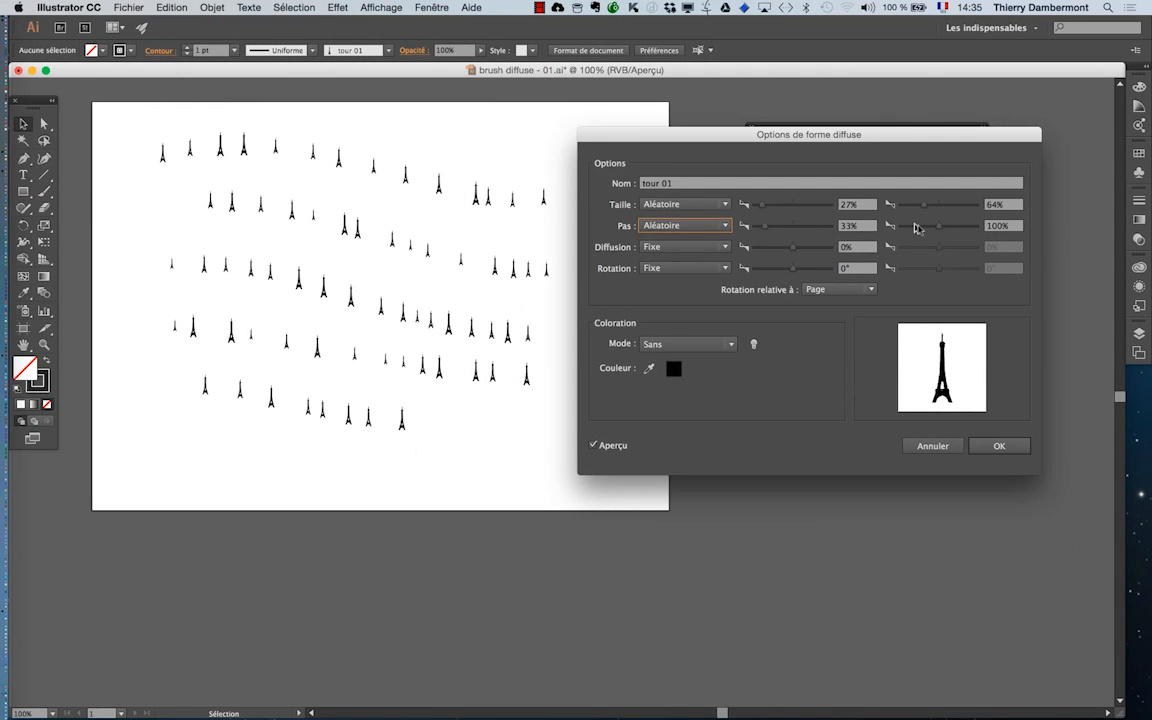
{"action": "left_click", "coordinate": [917, 227]}
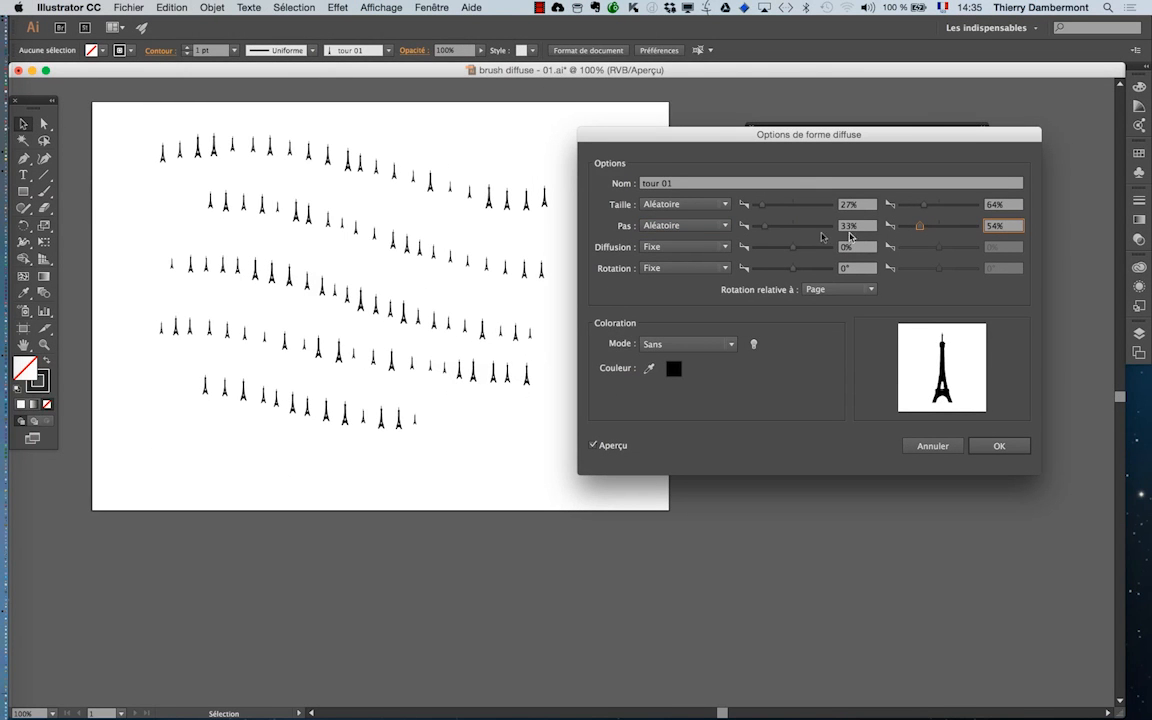
{"action": "left_click_drag", "start_coordinate": [758, 231], "coordinate": [758, 229]}
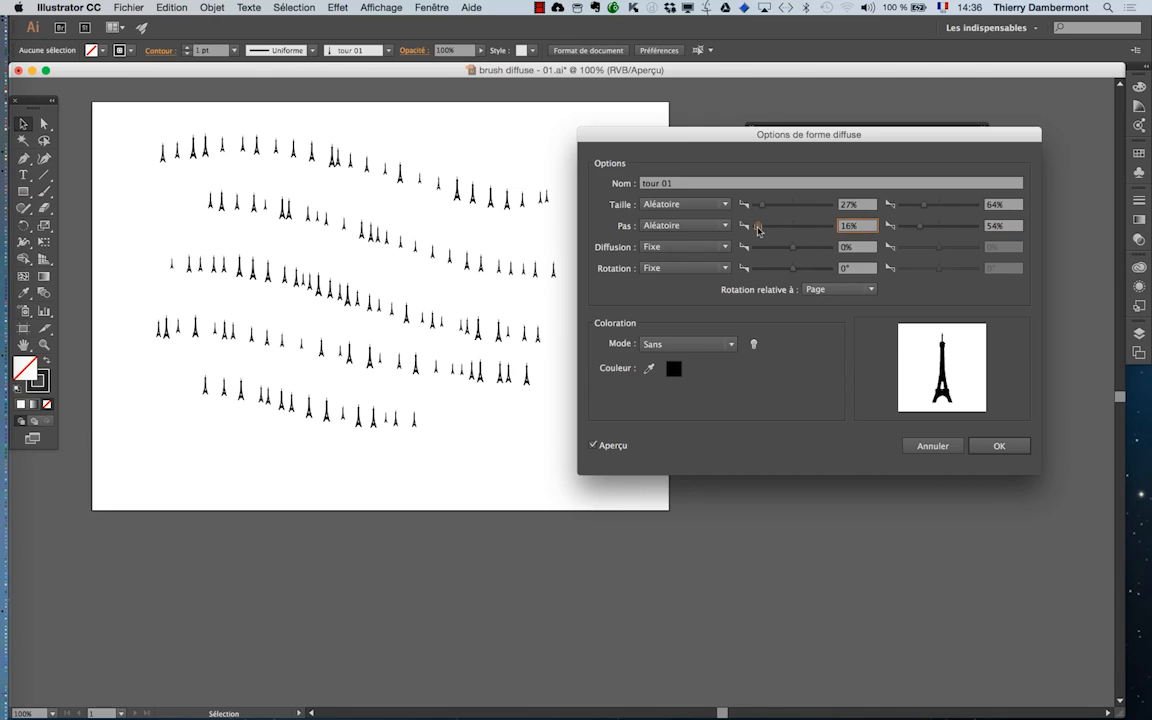
{"action": "left_click", "coordinate": [923, 227]}
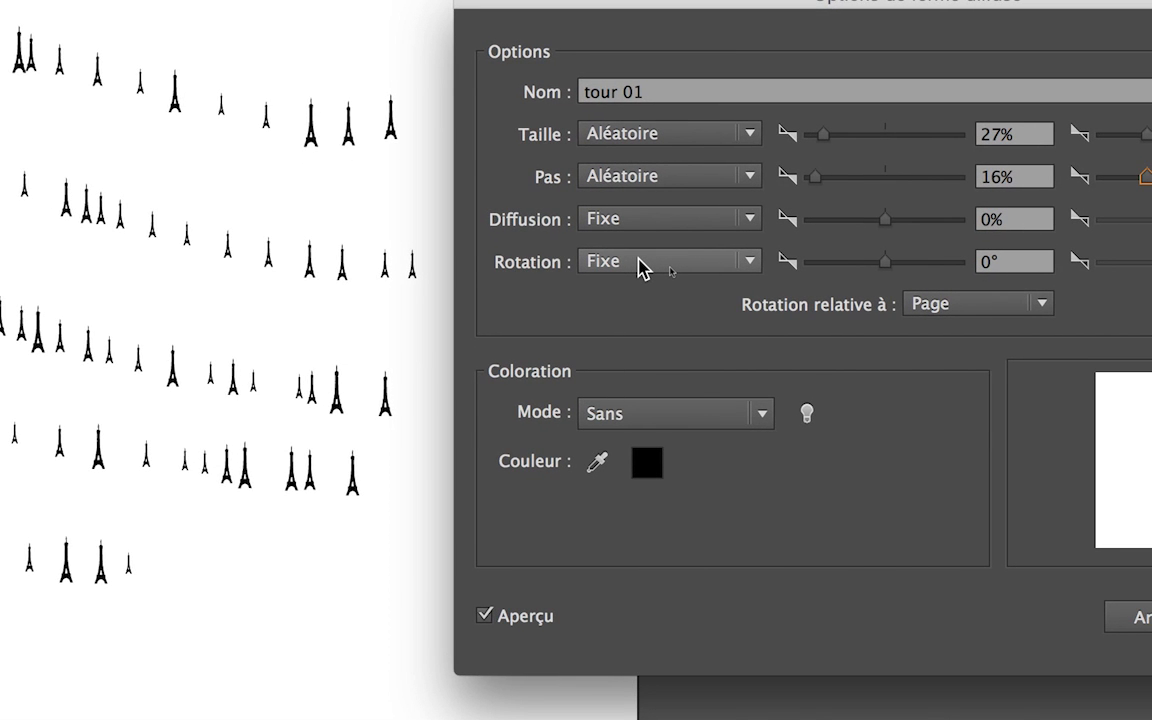
Set the brush rotation to Aléatoire with a range from -91° to 41°
{"action": "left_click", "coordinate": [641, 264]}
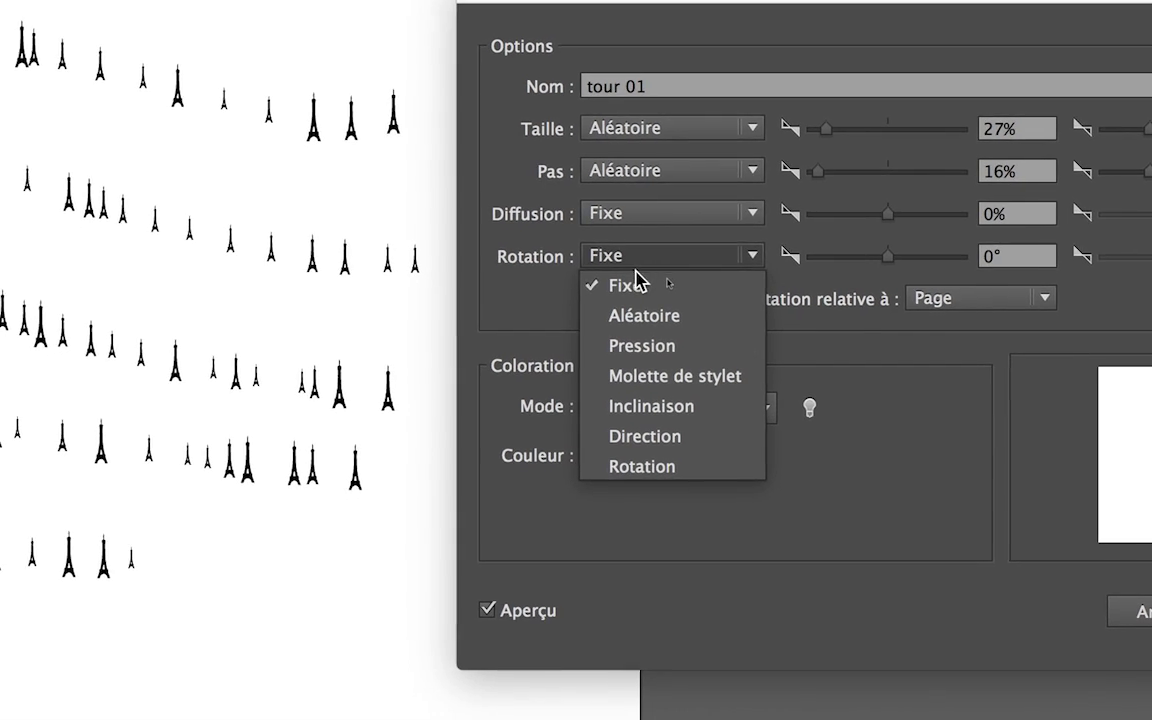
{"action": "left_click", "coordinate": [638, 302]}
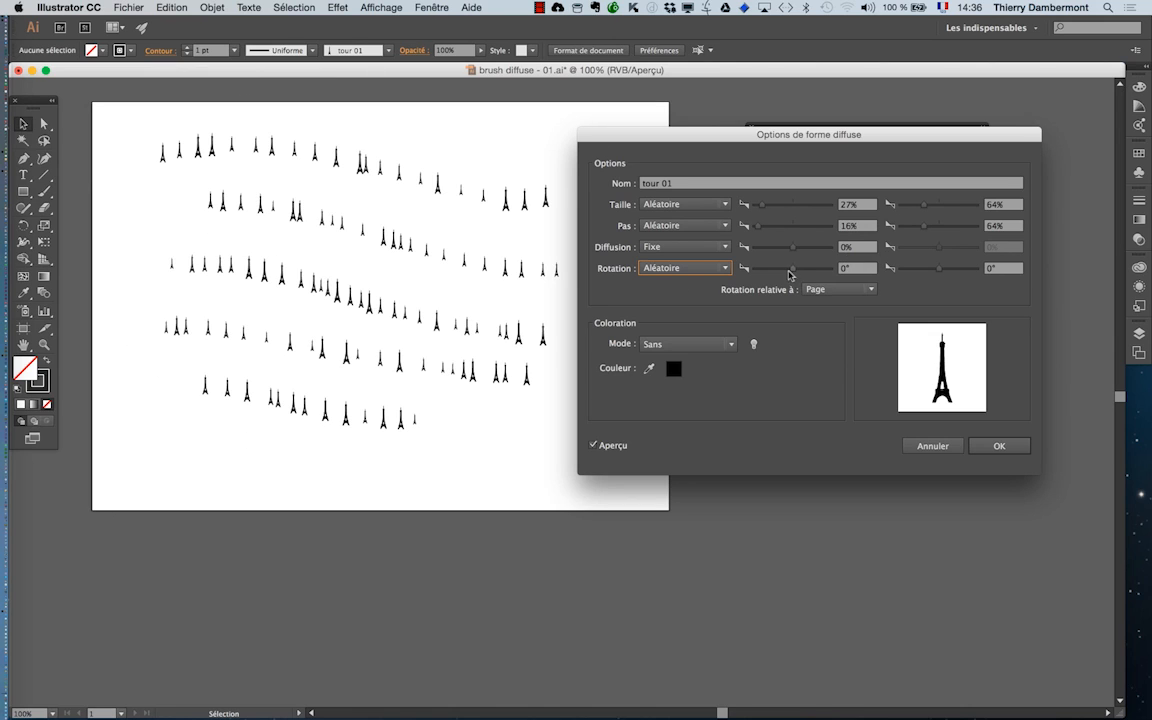
{"action": "left_click_drag", "start_coordinate": [790, 274], "coordinate": [782, 268]}
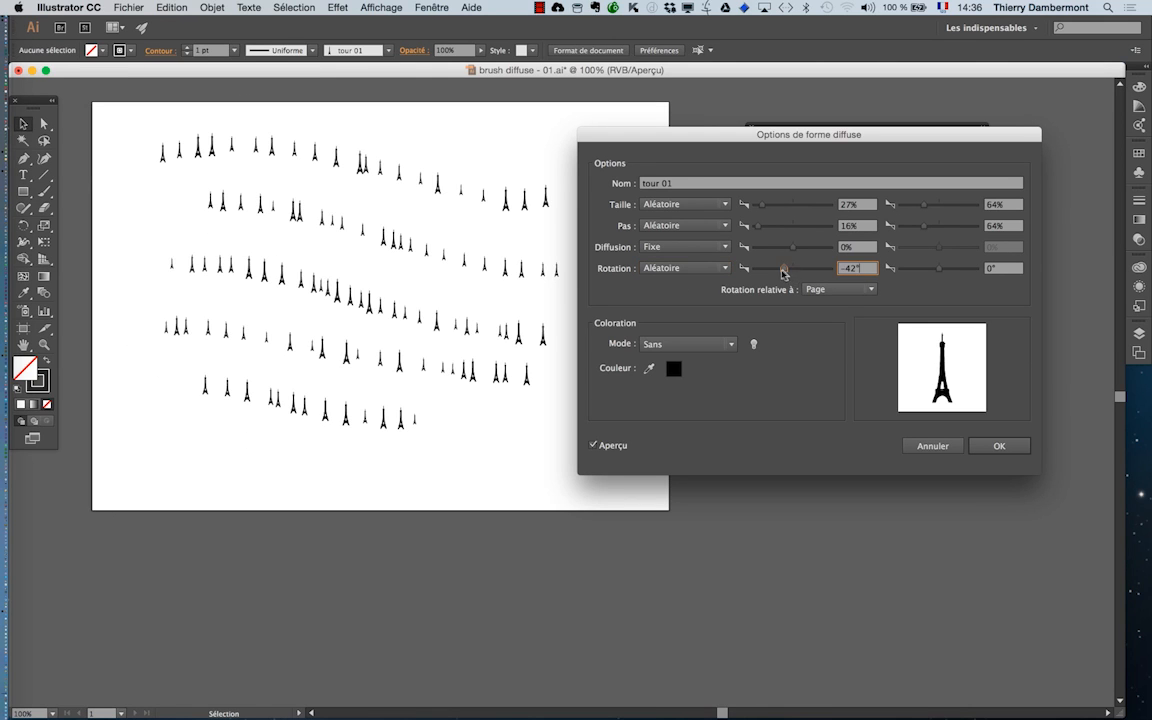
{"action": "mouse_move", "coordinate": [930, 270]}
{"action": "left_mouse_down"}
{"action": "mouse_move", "coordinate": [920, 268]}
{"action": "mouse_move", "coordinate": [947, 271]}
{"action": "left_mouse_up"}
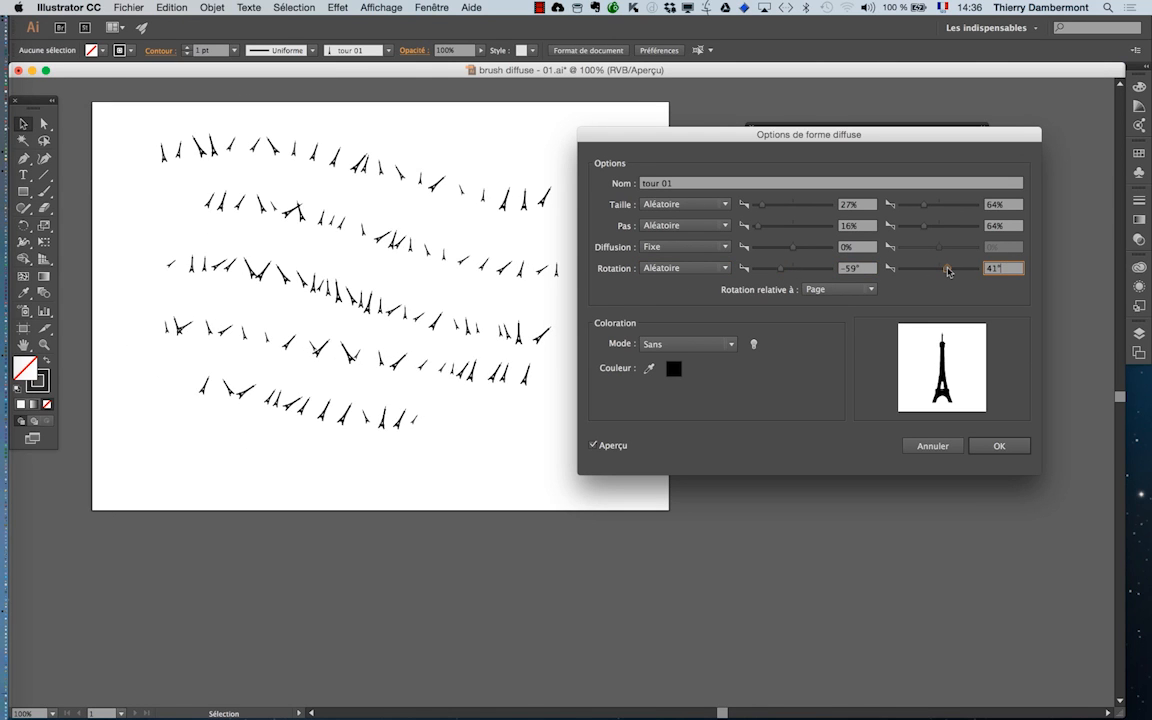
{"action": "left_click_drag", "start_coordinate": [787, 272], "coordinate": [774, 264]}
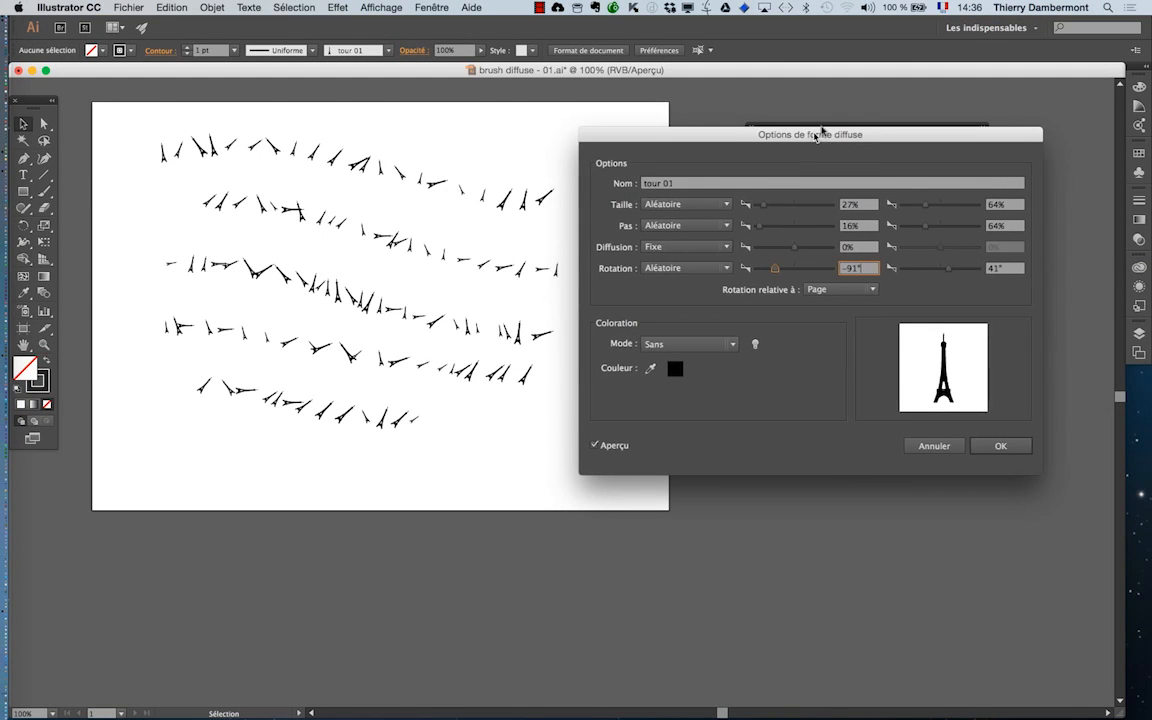
Accept the scatter brush options and apply the changes to the existing strokes
{"action": "left_click_drag", "start_coordinate": [811, 136], "coordinate": [830, 118]}
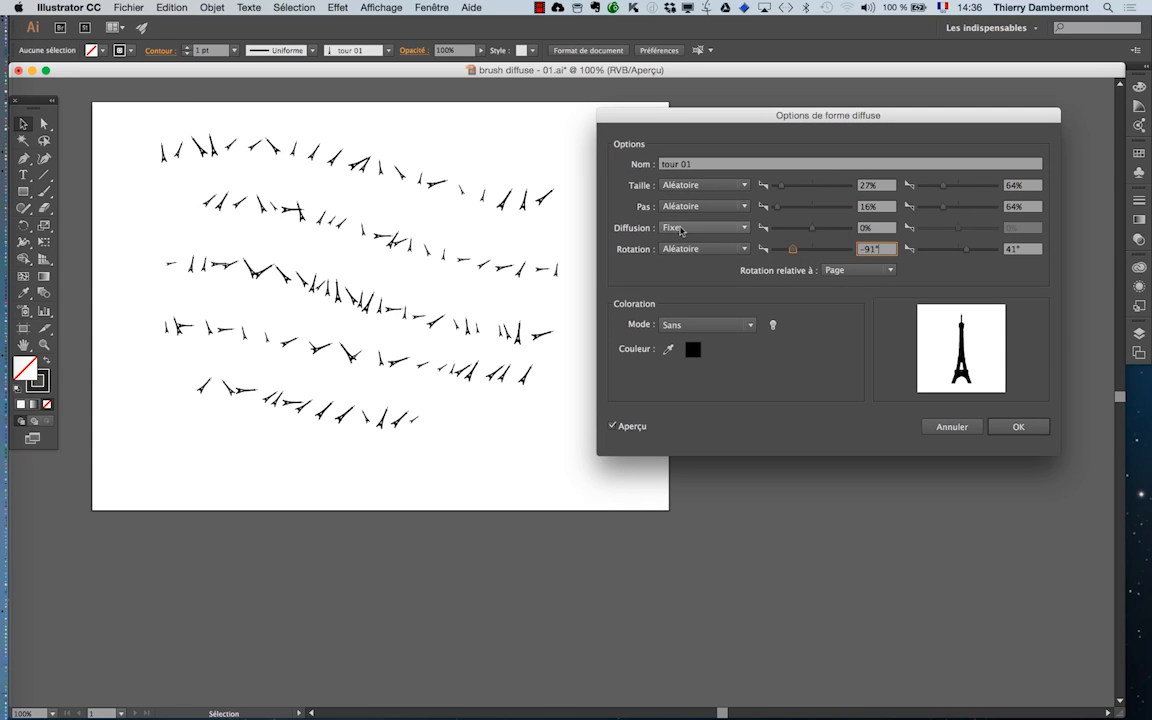
{"action": "left_click", "coordinate": [1036, 429]}
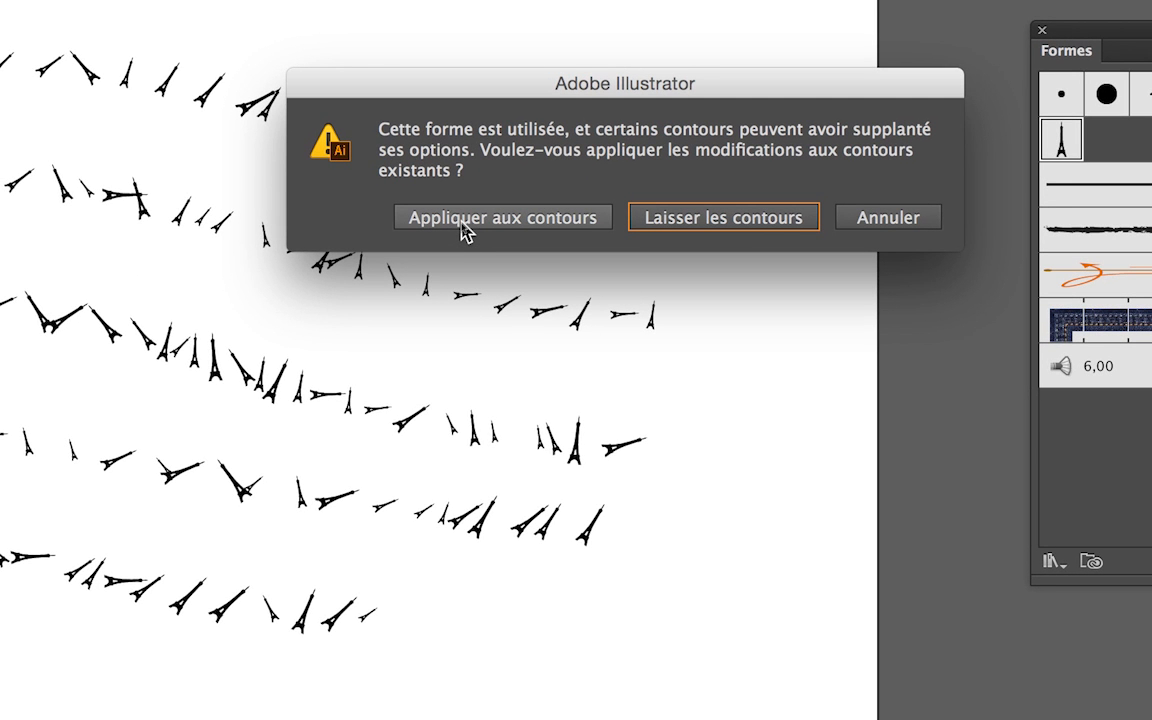
{"action": "left_click", "coordinate": [461, 222]}
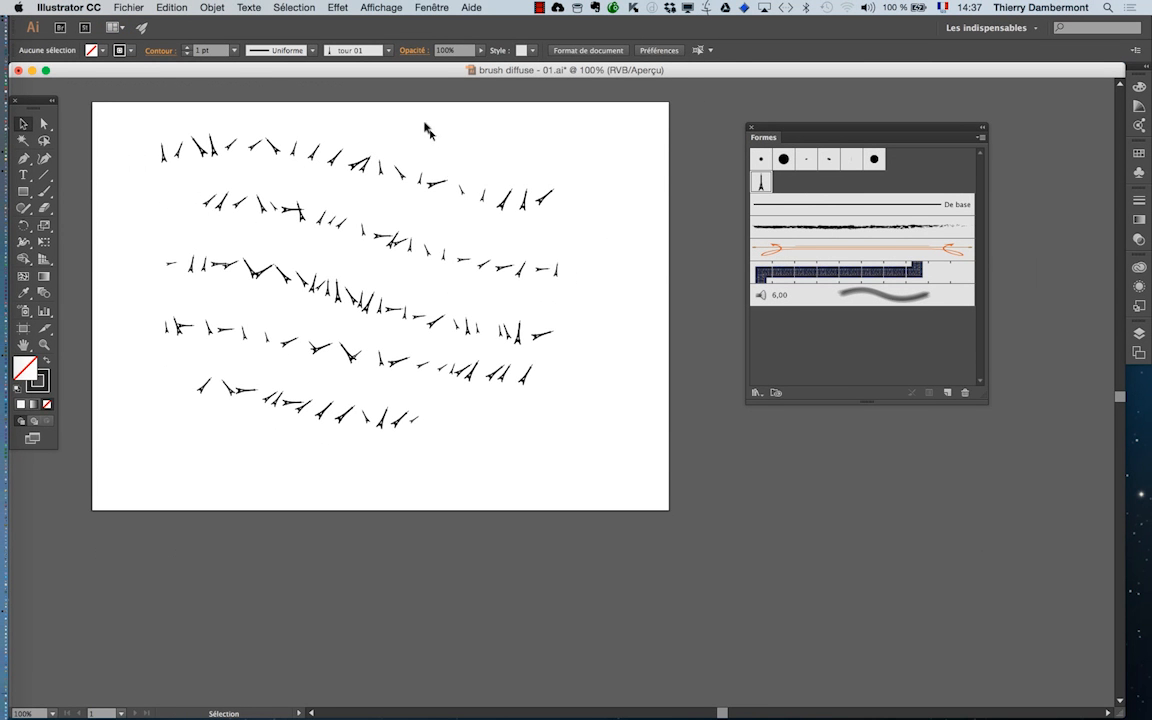
Delete the four lower tower strokes, keeping only the uppermost one, and reposition the tool palette beside the artboard
{"action": "mouse_move", "coordinate": [427, 126]}
{"action": "left_mouse_down"}
{"action": "mouse_move", "coordinate": [506, 347]}
{"action": "mouse_move", "coordinate": [506, 450]}
{"action": "left_mouse_up"}
{"action": "left_click", "coordinate": [507, 457]}
{"action": "left_click_drag", "start_coordinate": [378, 447], "coordinate": [324, 216]}
{"action": "key", "text": "Delete"}
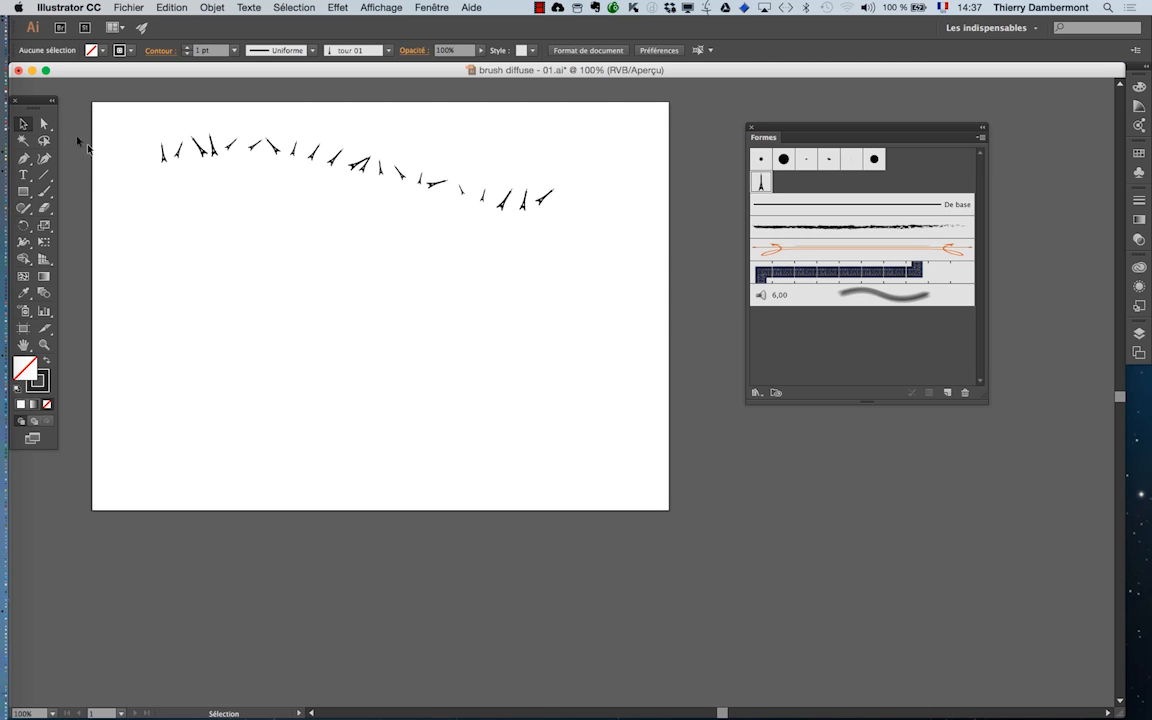
{"action": "left_click_drag", "start_coordinate": [30, 103], "coordinate": [54, 115]}
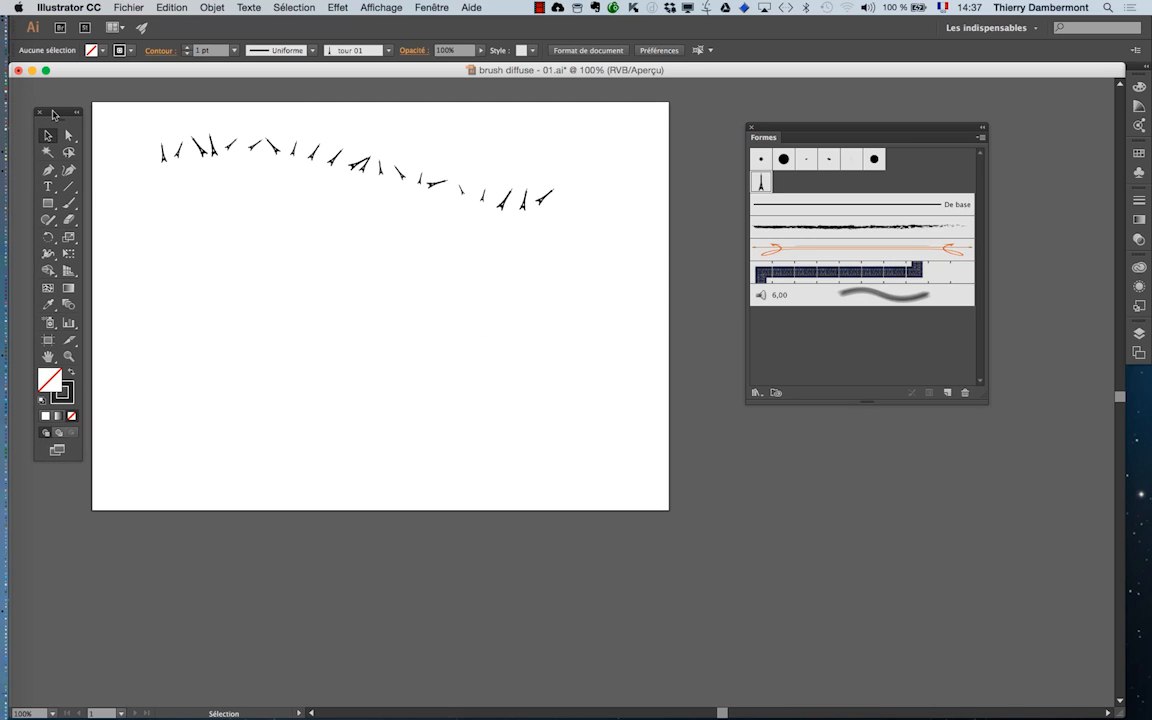
Paint a horizontal stroke of towers below the existing one and a vertical stroke down from its start with the Paintbrush tool
{"action": "left_click", "coordinate": [68, 202]}
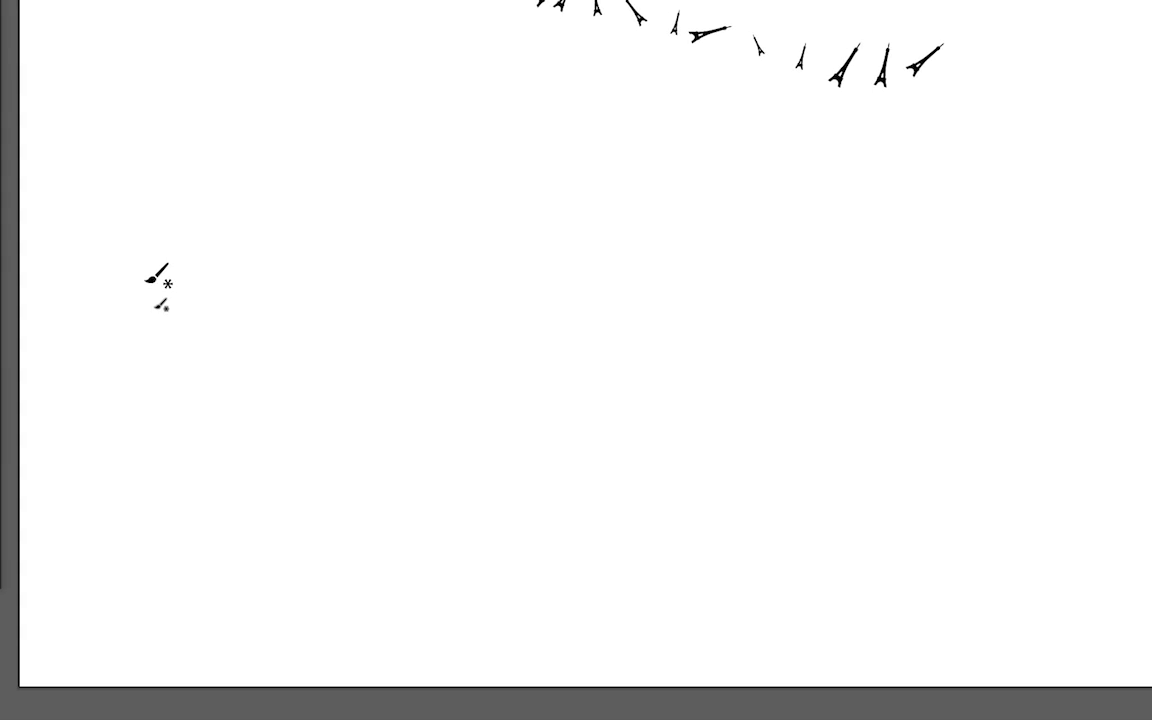
{"action": "mouse_move", "coordinate": [160, 281]}
{"action": "left_mouse_down"}
{"action": "mouse_move", "coordinate": [786, 297]}
{"action": "mouse_move", "coordinate": [1017, 289]}
{"action": "mouse_move", "coordinate": [1000, 297]}
{"action": "left_mouse_up"}
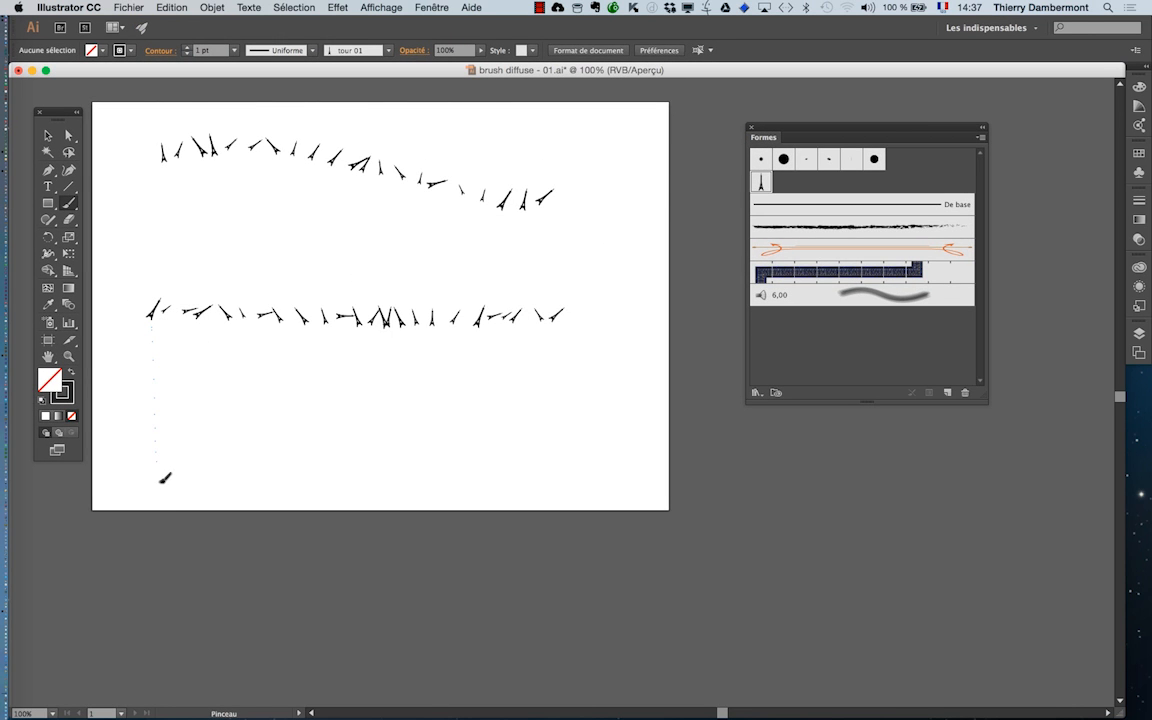
{"action": "left_click_drag", "start_coordinate": [162, 480], "coordinate": [167, 479]}
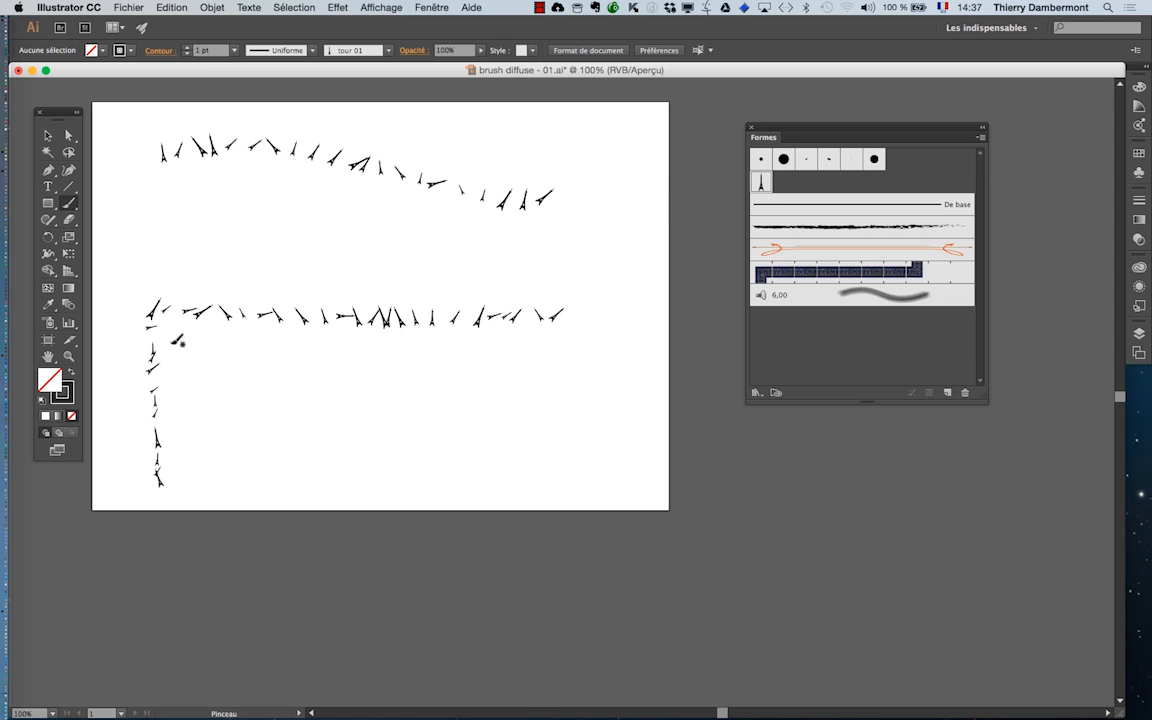
{"action": "left_click_drag", "start_coordinate": [180, 341], "coordinate": [158, 300]}
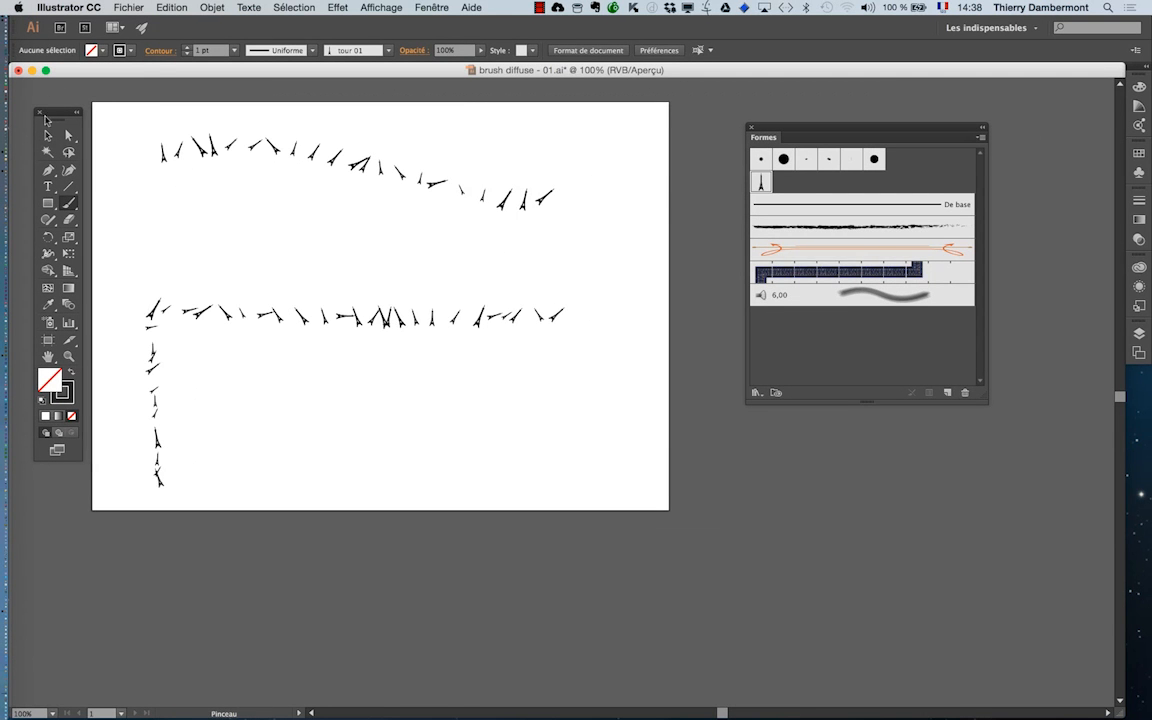
Delete the horizontal and vertical test strokes, keeping only the uppermost tower stroke
{"action": "left_click", "coordinate": [47, 135]}
{"action": "left_click_drag", "start_coordinate": [144, 284], "coordinate": [234, 387]}
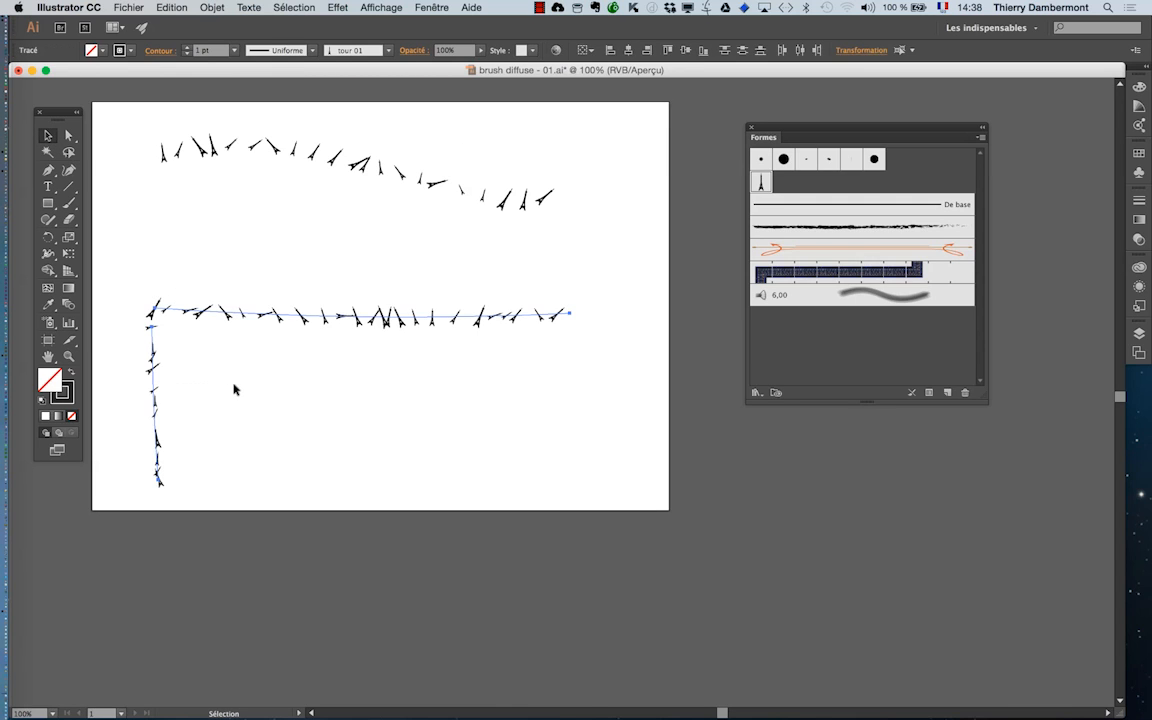
{"action": "key", "text": "Delete"}
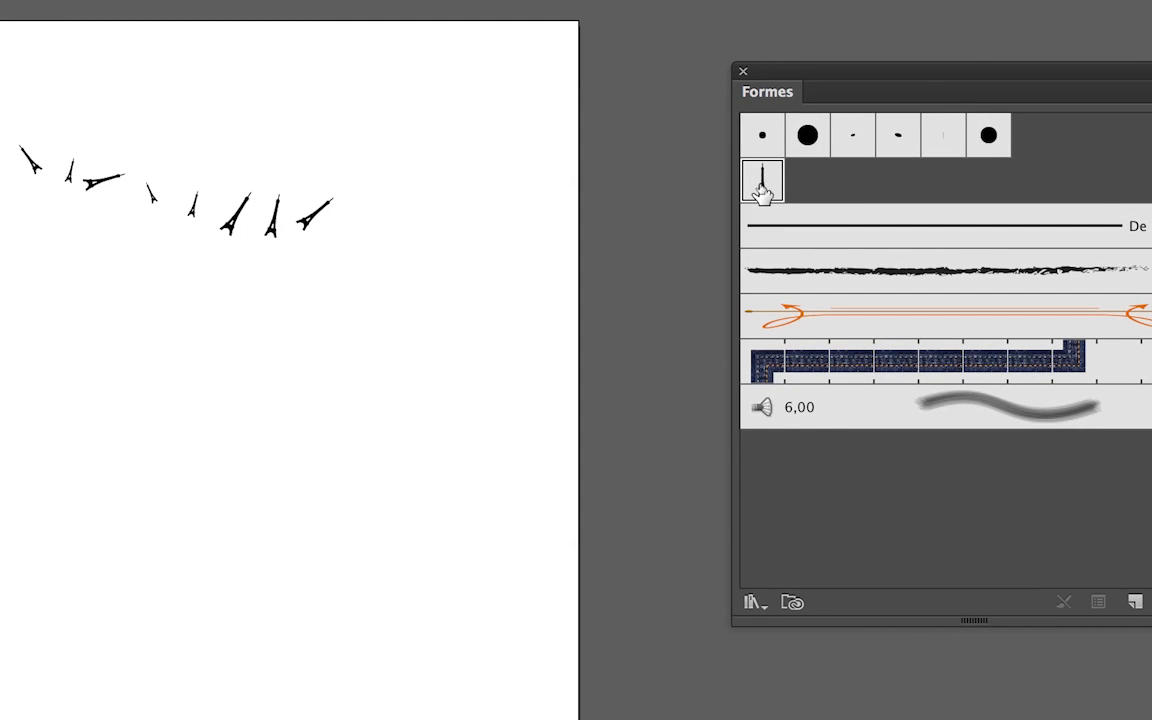
Set the tour 01 scatter brush's rotation relative to Tracé and apply the change to the existing stroke
{"action": "double_click", "coordinate": [763, 185]}
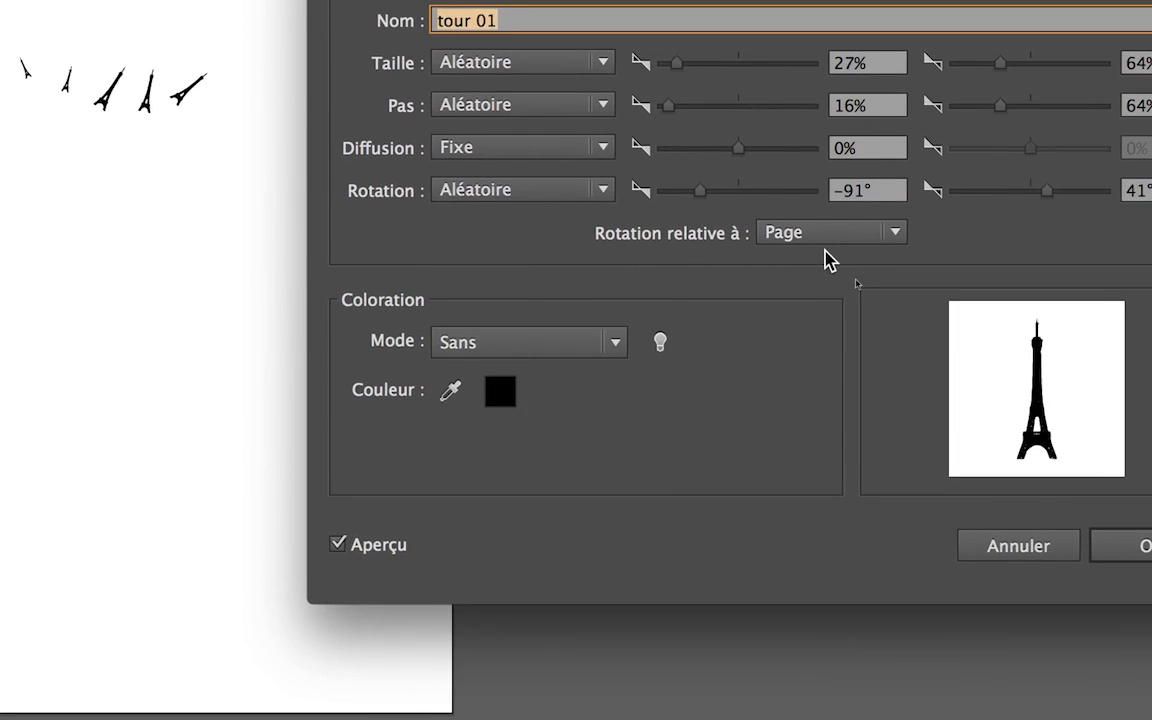
{"action": "left_click", "coordinate": [826, 252]}
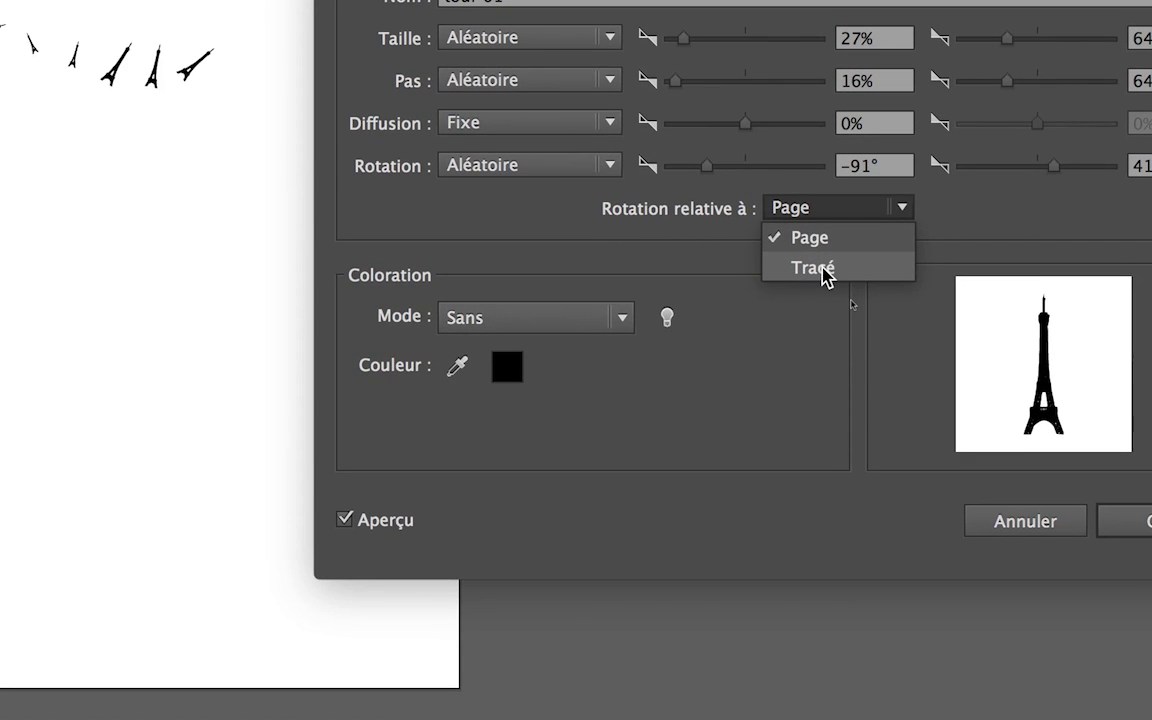
{"action": "left_click", "coordinate": [824, 270]}
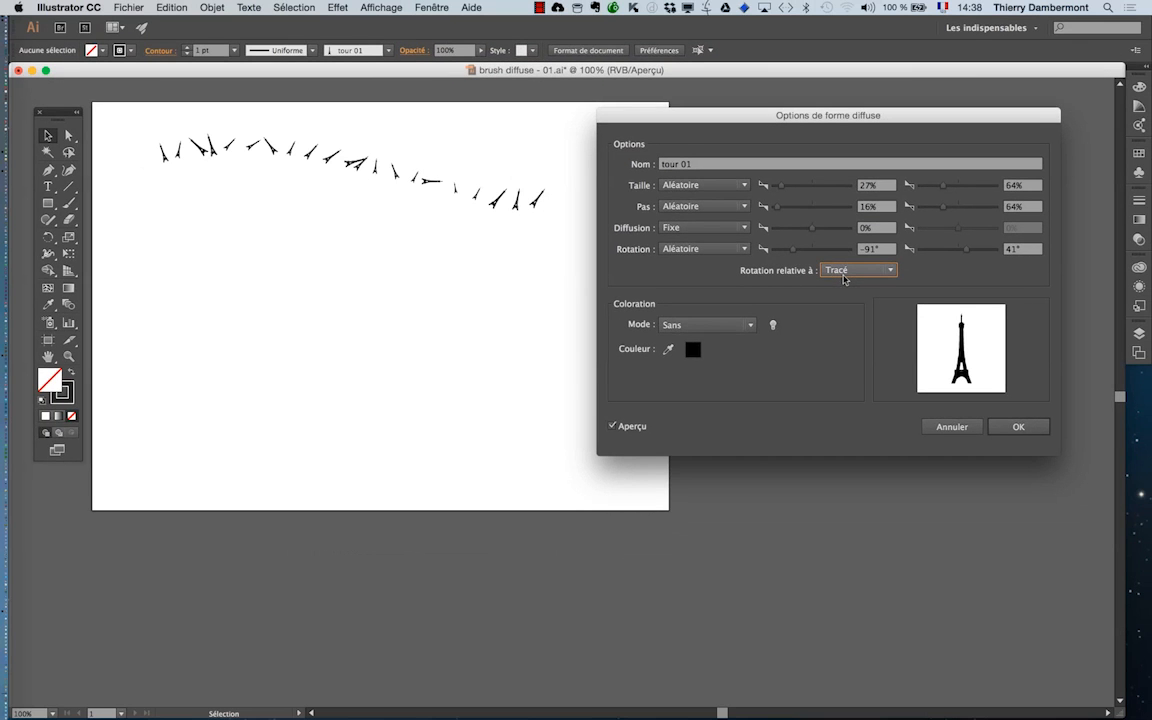
{"action": "left_click", "coordinate": [1018, 426]}
{"action": "key", "text": "Return"}
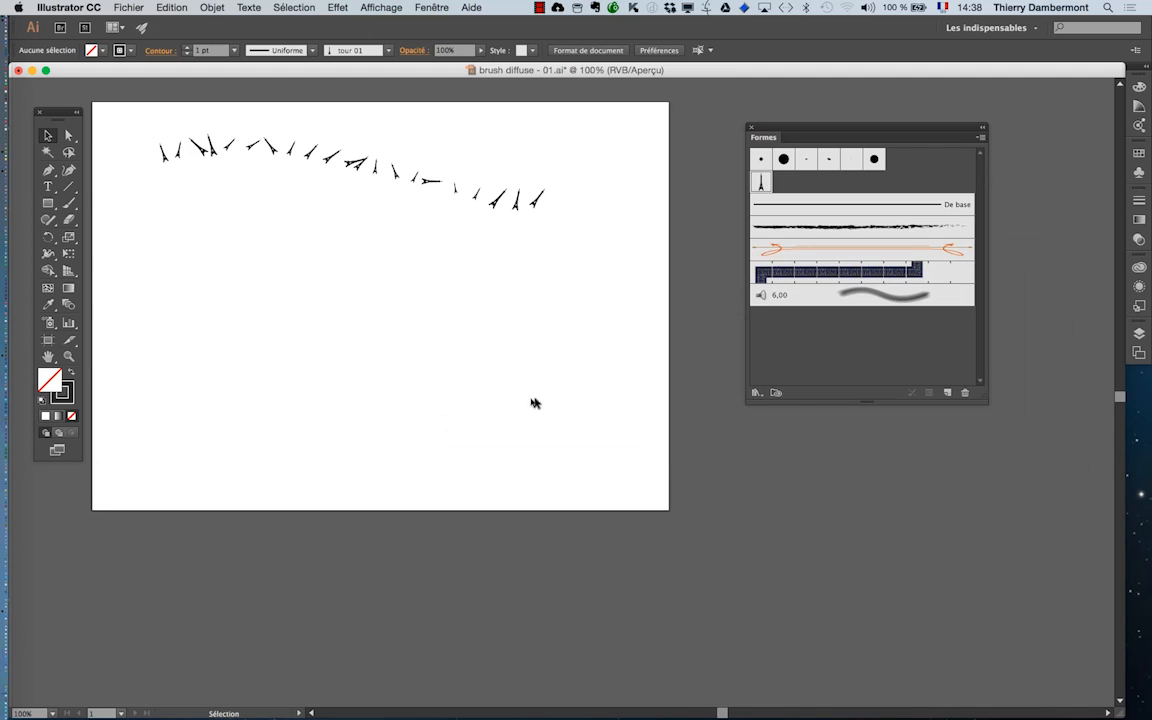
Paint a long horizontal tower stroke across the middle of the artboard and a vertical one downward near its start
{"action": "left_click", "coordinate": [70, 203]}
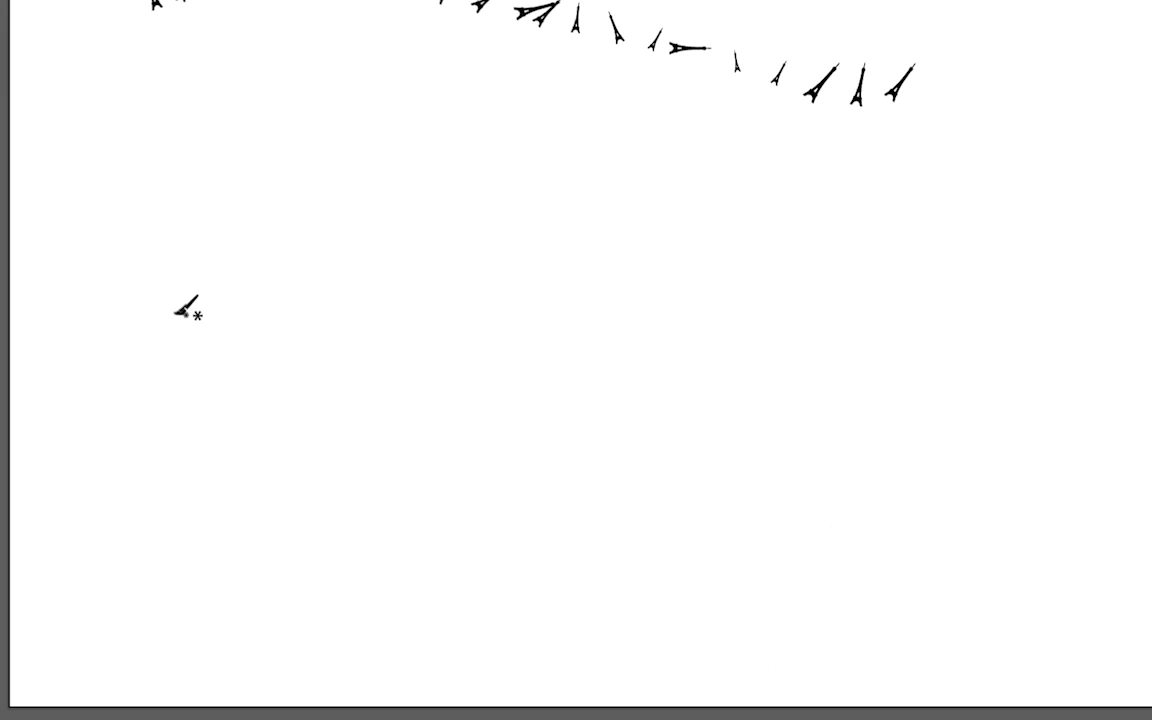
{"action": "left_click_drag", "start_coordinate": [176, 313], "coordinate": [758, 296]}
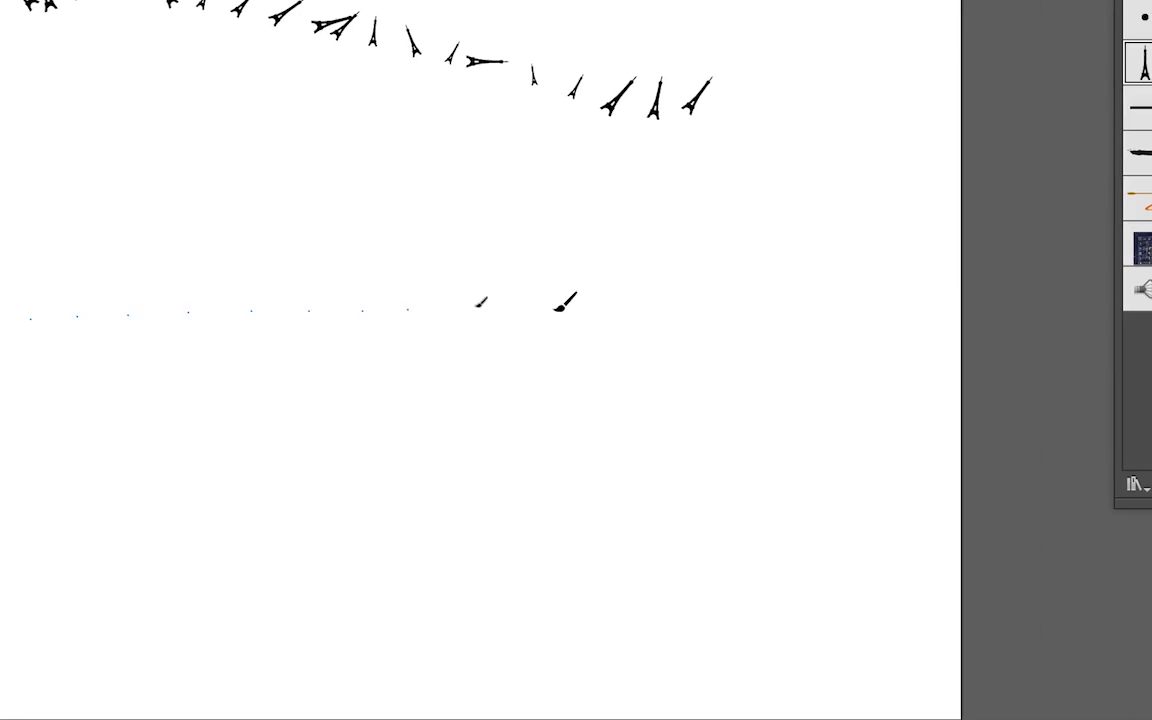
{"action": "left_click_drag", "start_coordinate": [557, 308], "coordinate": [883, 303]}
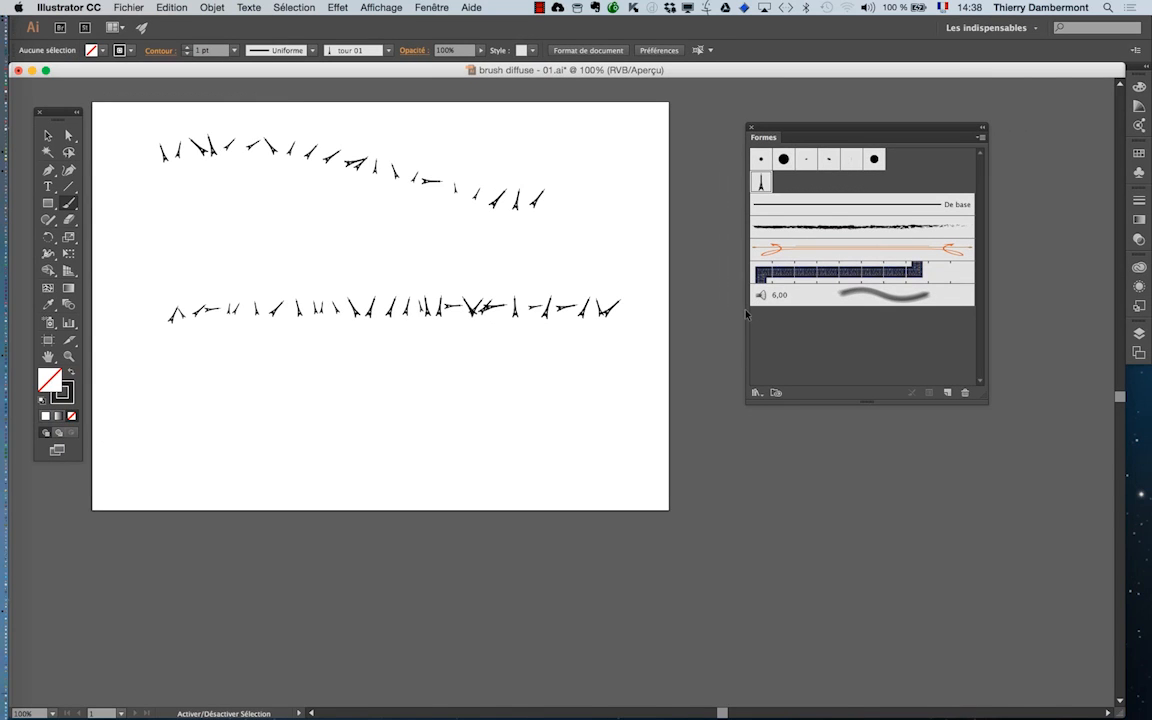
{"action": "left_click_drag", "start_coordinate": [0, 394], "coordinate": [0, 409]}
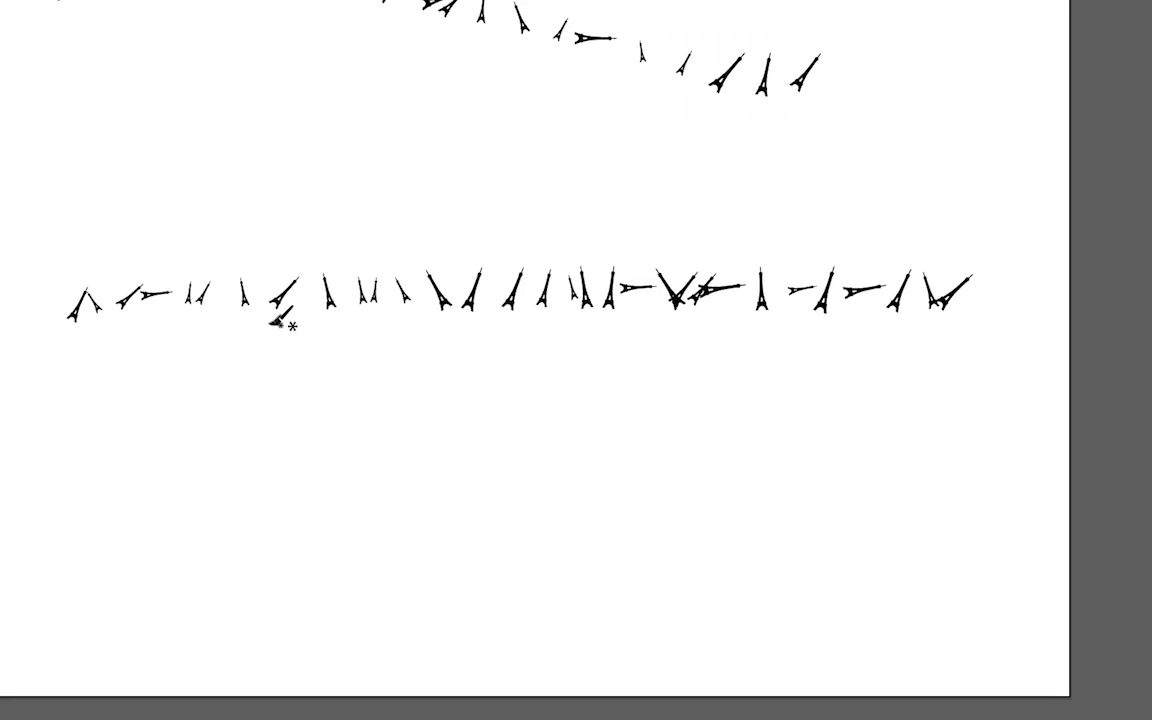
{"action": "left_click_drag", "start_coordinate": [212, 326], "coordinate": [203, 619]}
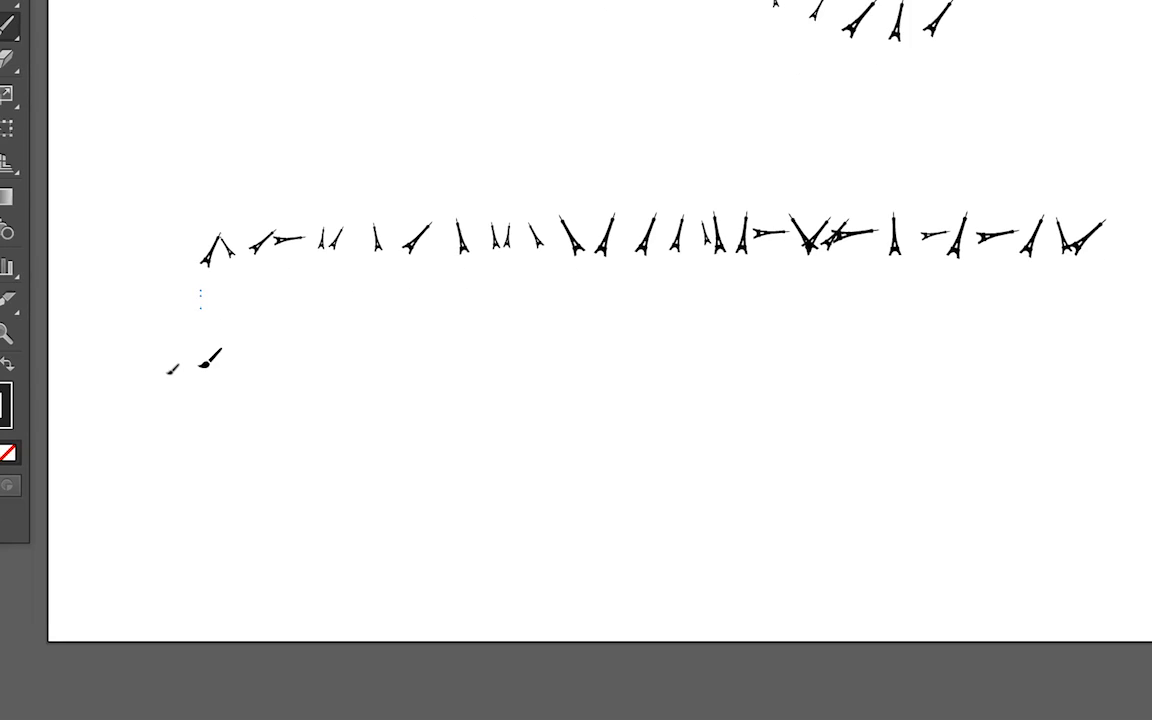
{"action": "left_click_drag", "start_coordinate": [200, 436], "coordinate": [204, 436]}
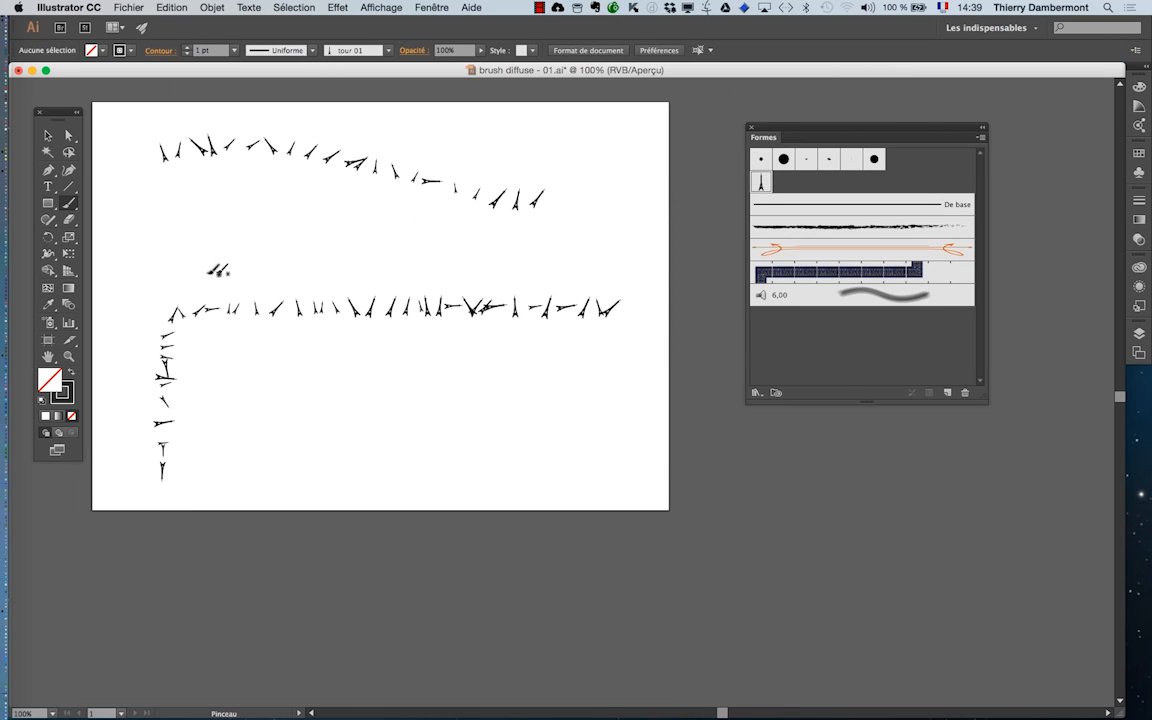
Delete the two tower strokes painted at right angles to each other below the original stroke
{"action": "left_click", "coordinate": [48, 137]}
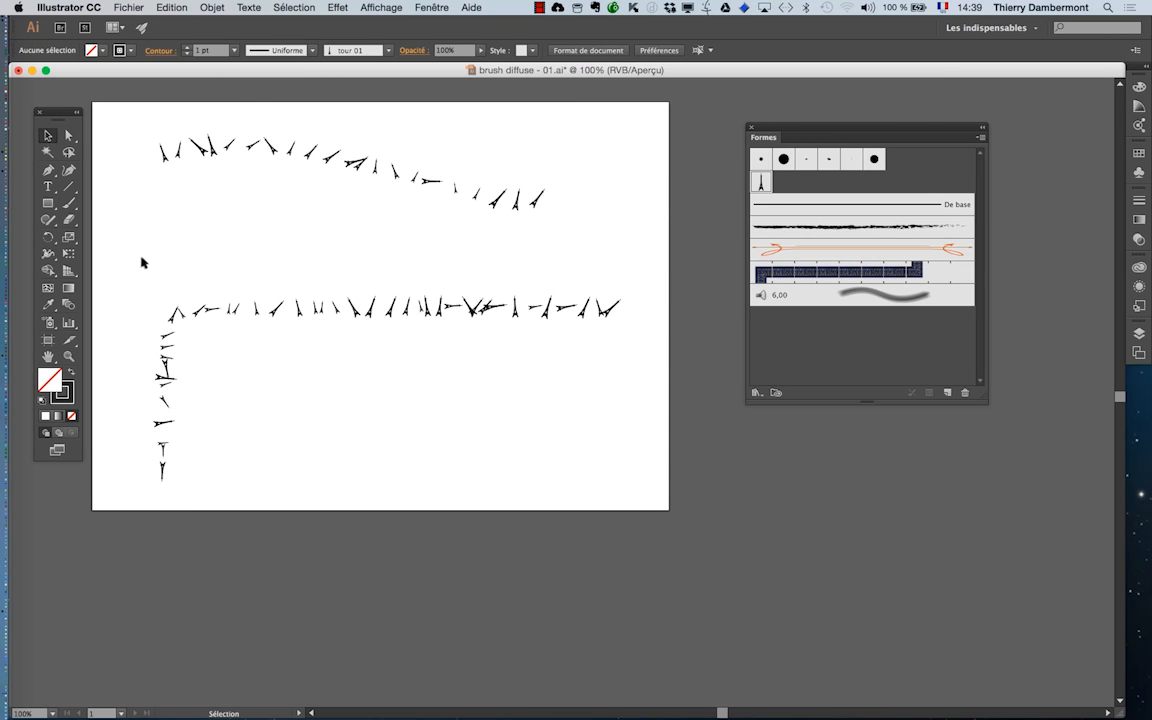
{"action": "left_click_drag", "start_coordinate": [137, 264], "coordinate": [266, 379]}
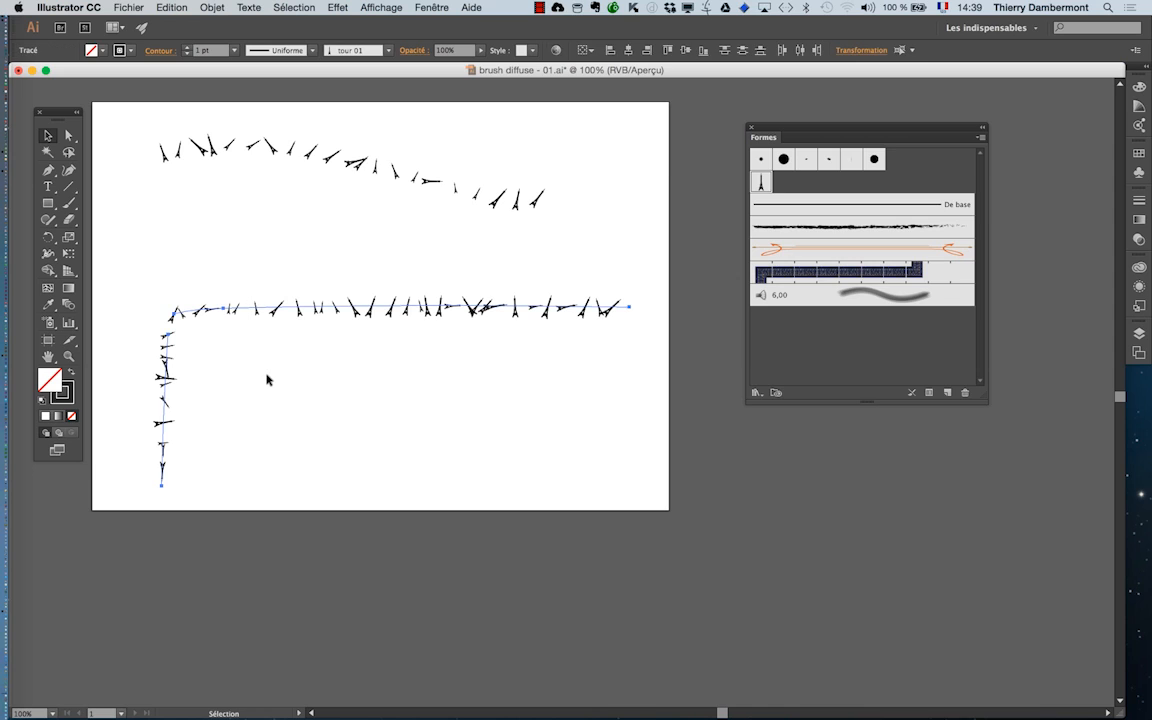
{"action": "key", "text": "Delete"}
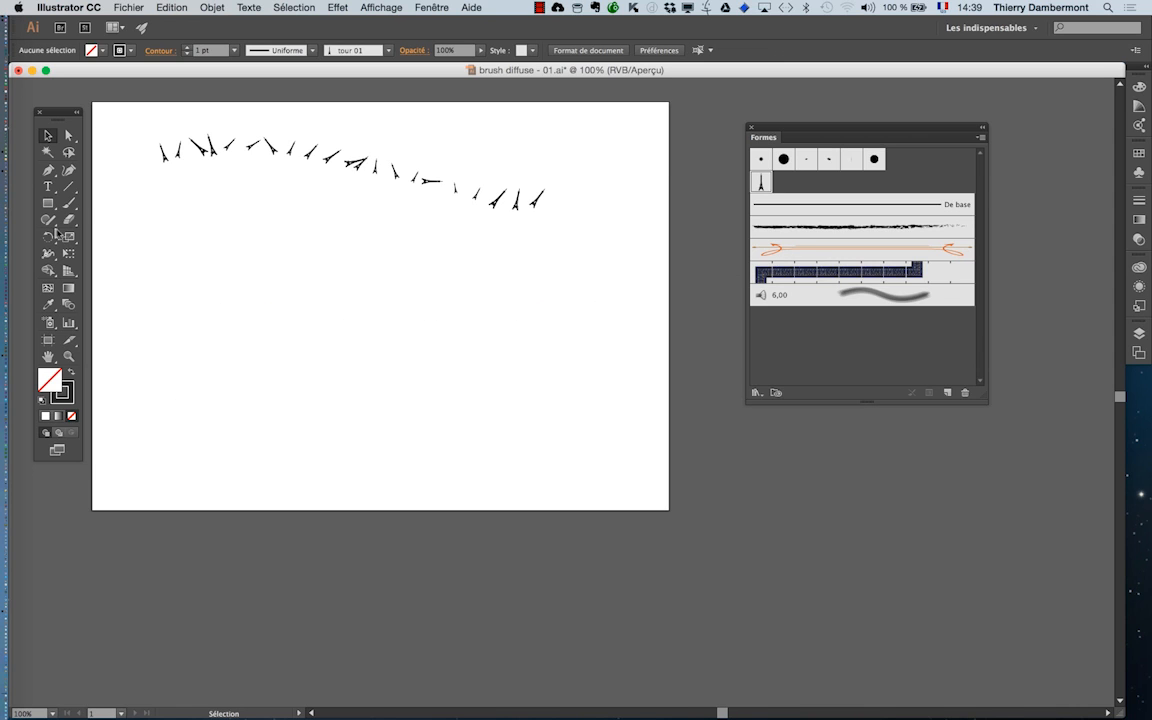
Paint a large circular stroke of towers in the empty area below the original stroke, and undo it
{"action": "left_click", "coordinate": [68, 203]}
{"action": "left_click", "coordinate": [252, 350], "text": "super"}
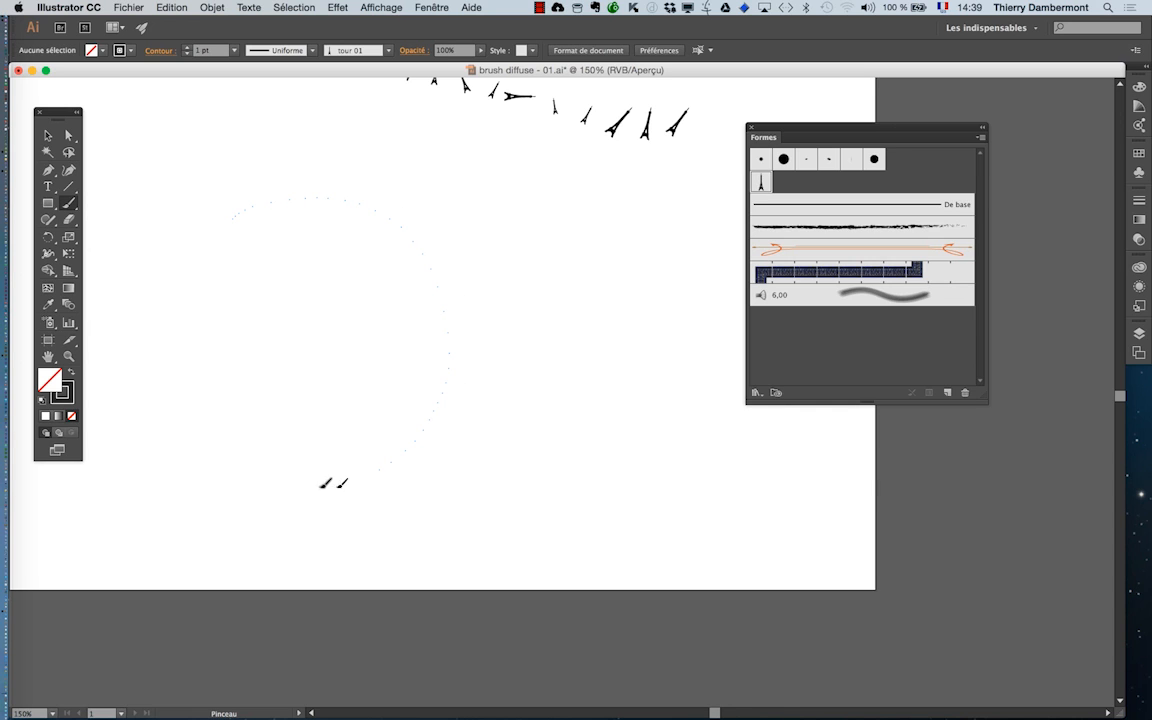
{"action": "left_click_drag", "start_coordinate": [214, 221], "coordinate": [214, 220]}
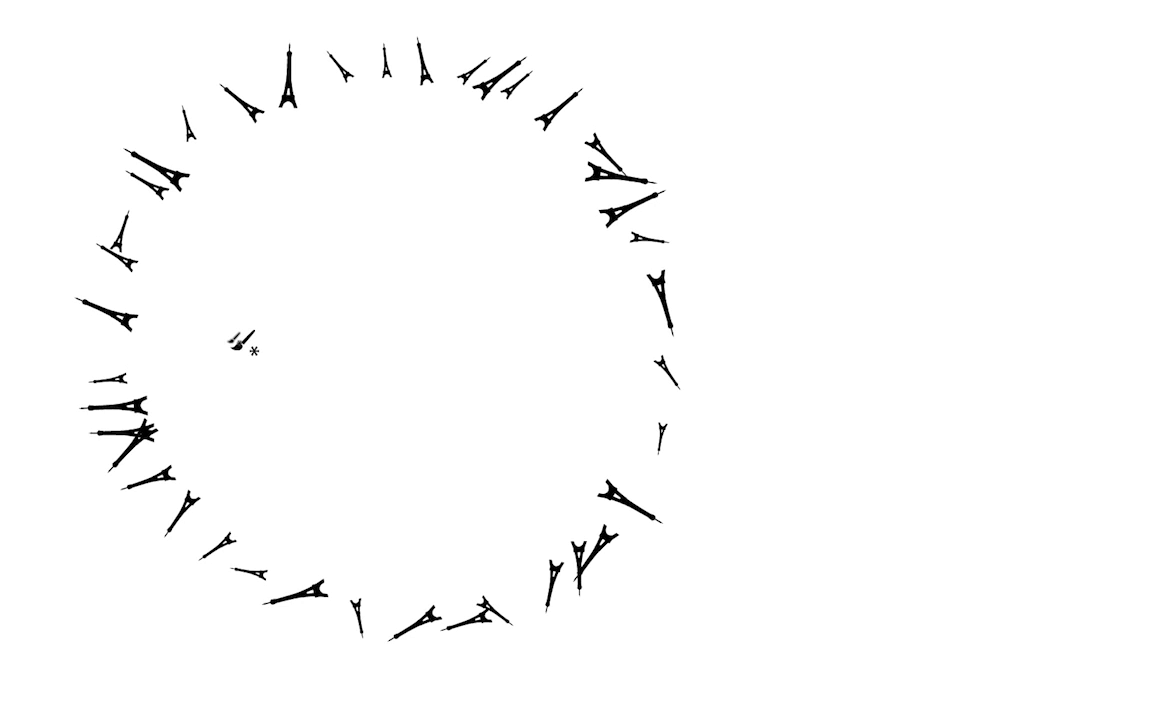
{"action": "left_click", "coordinate": [200, 285]}
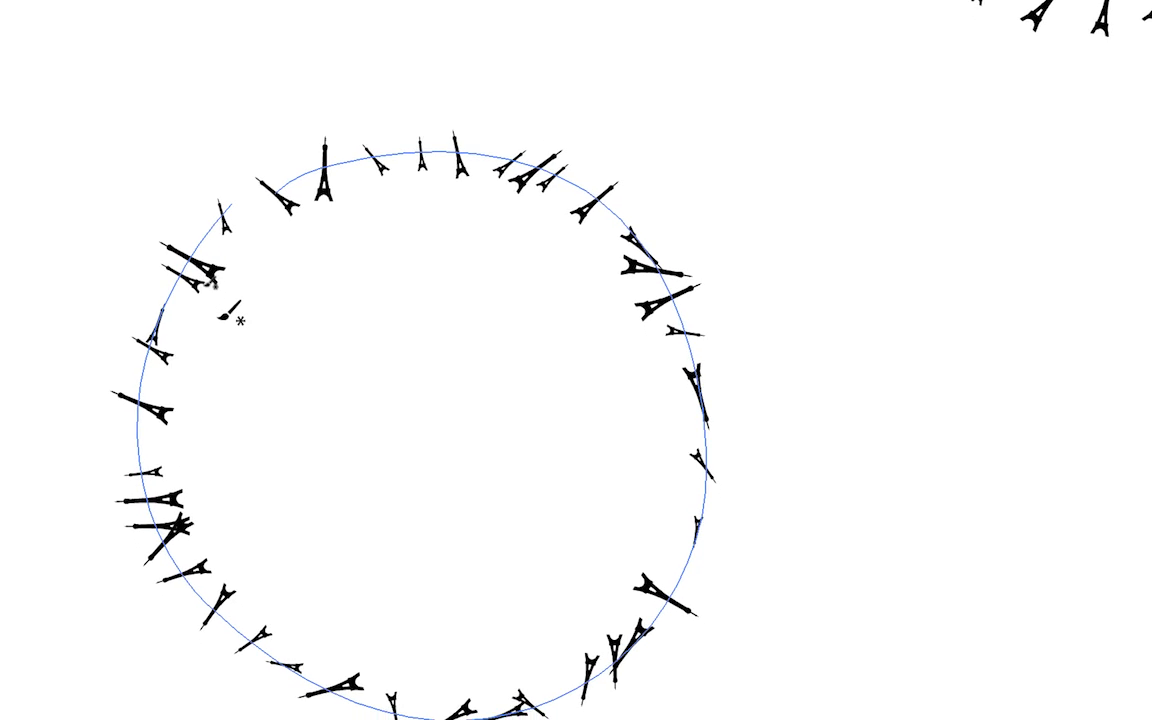
{"action": "key", "text": "super+shift+a"}
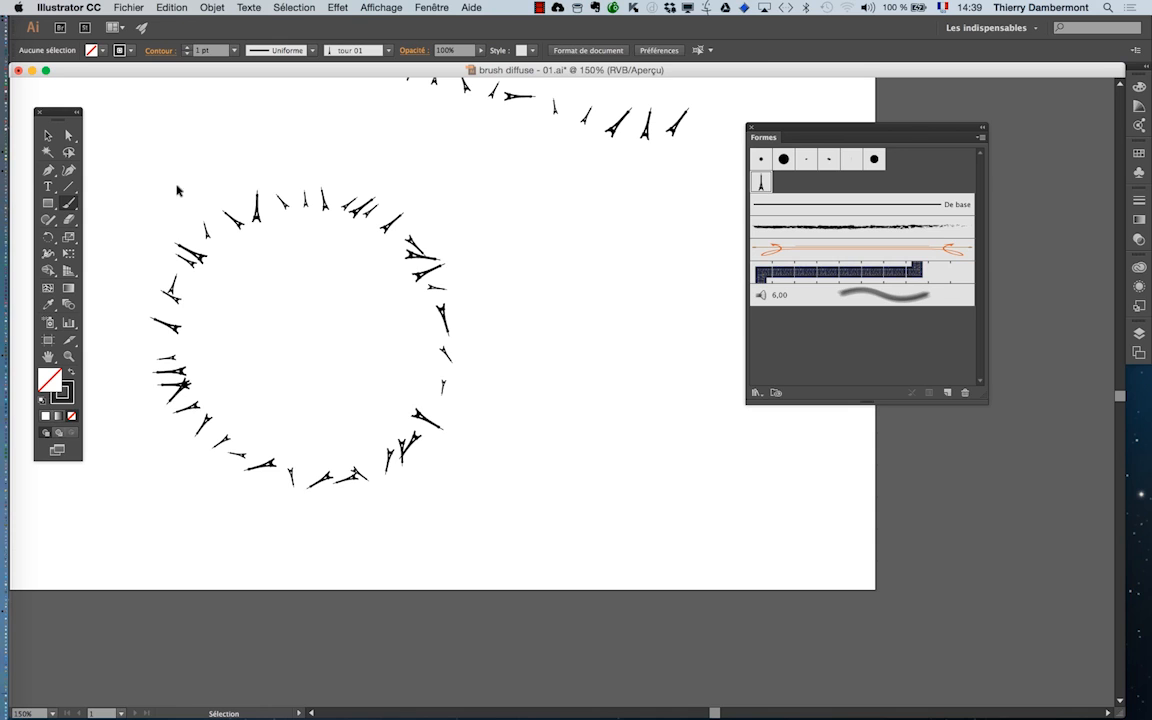
{"action": "key", "text": "b"}
{"action": "key", "text": "super+z"}
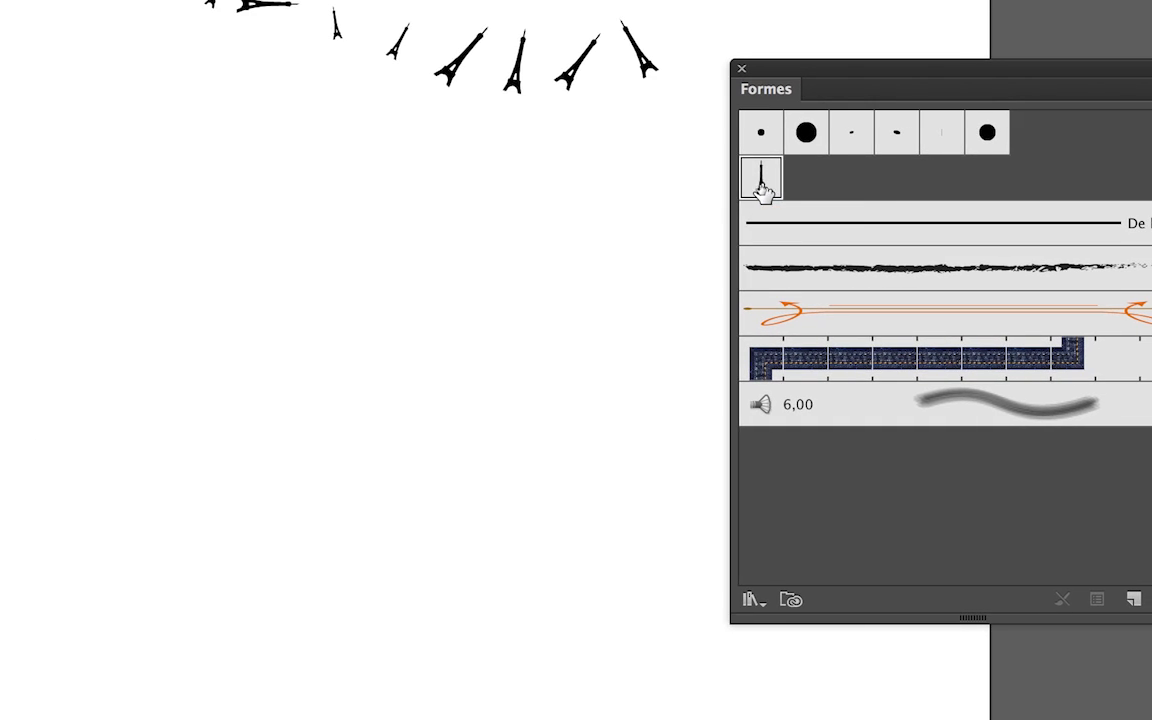
Set the tour 01 brush's rotation relative to Page and apply the change to the existing strokes
{"action": "double_click", "coordinate": [766, 189]}
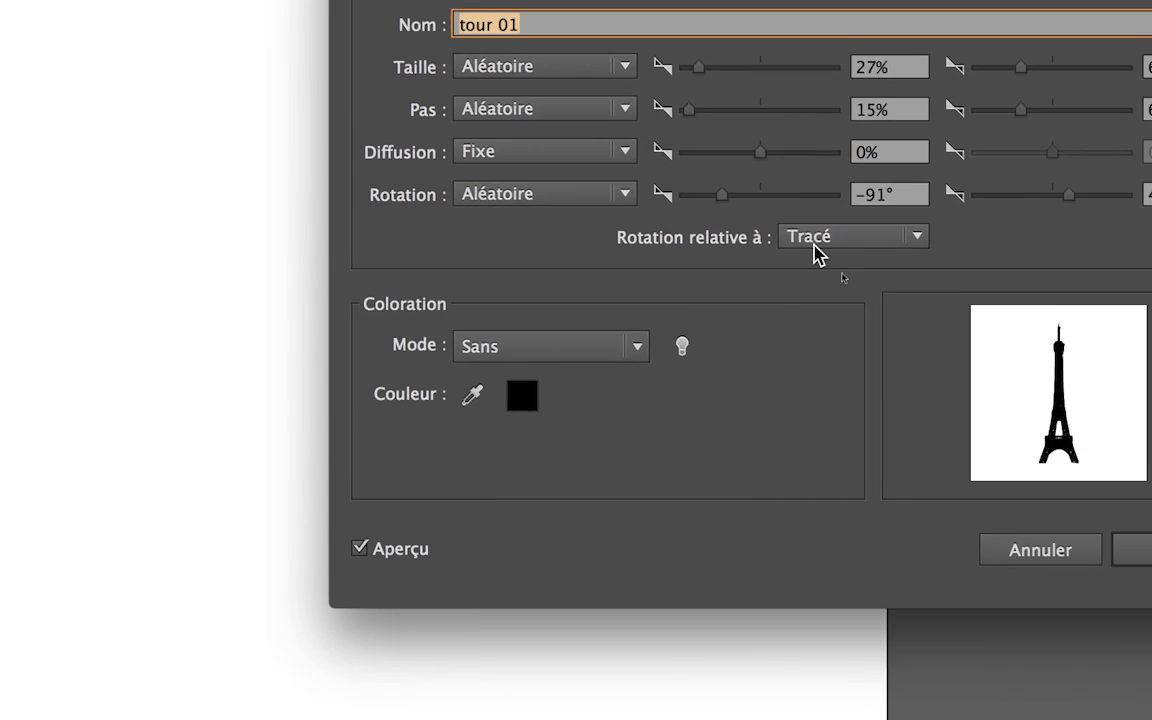
{"action": "left_click", "coordinate": [1000, 285]}
{"action": "left_click", "coordinate": [818, 258]}
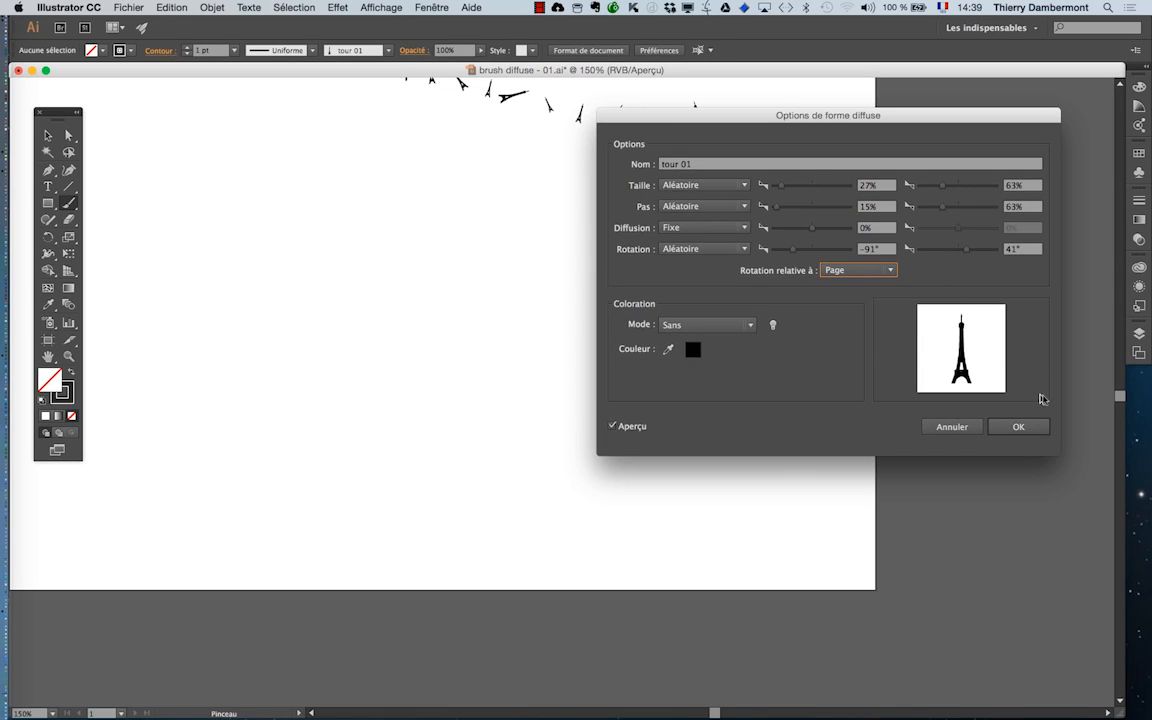
{"action": "left_click", "coordinate": [1018, 426]}
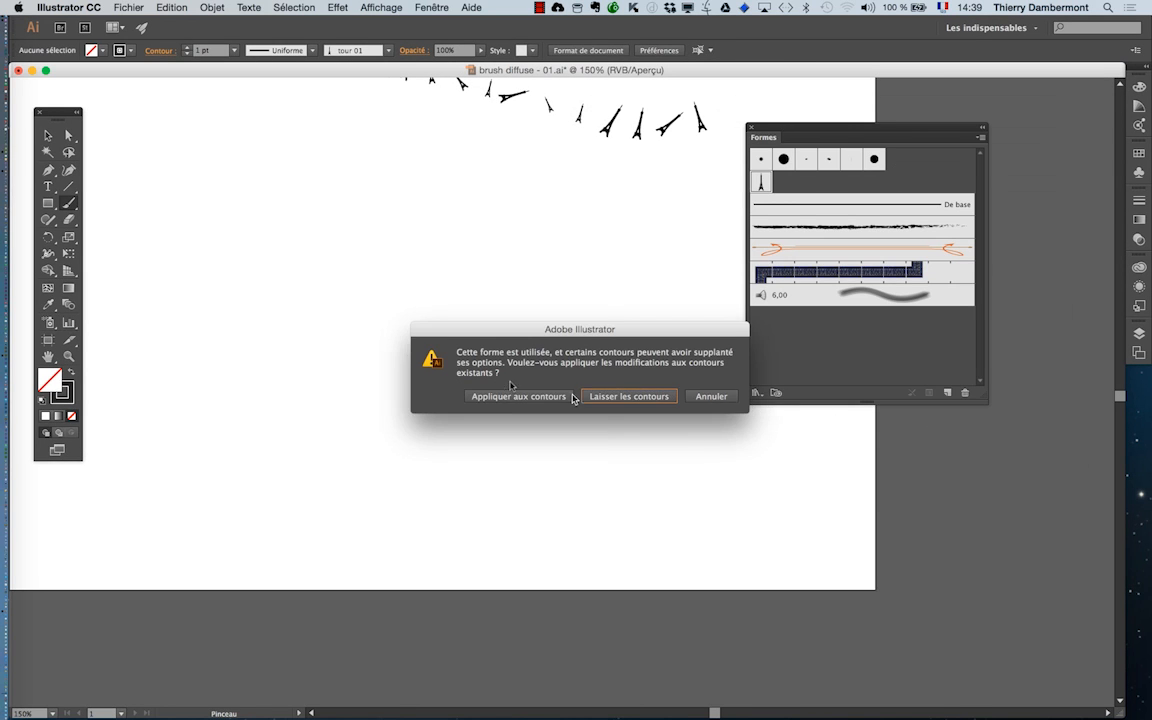
{"action": "left_click", "coordinate": [460, 357]}
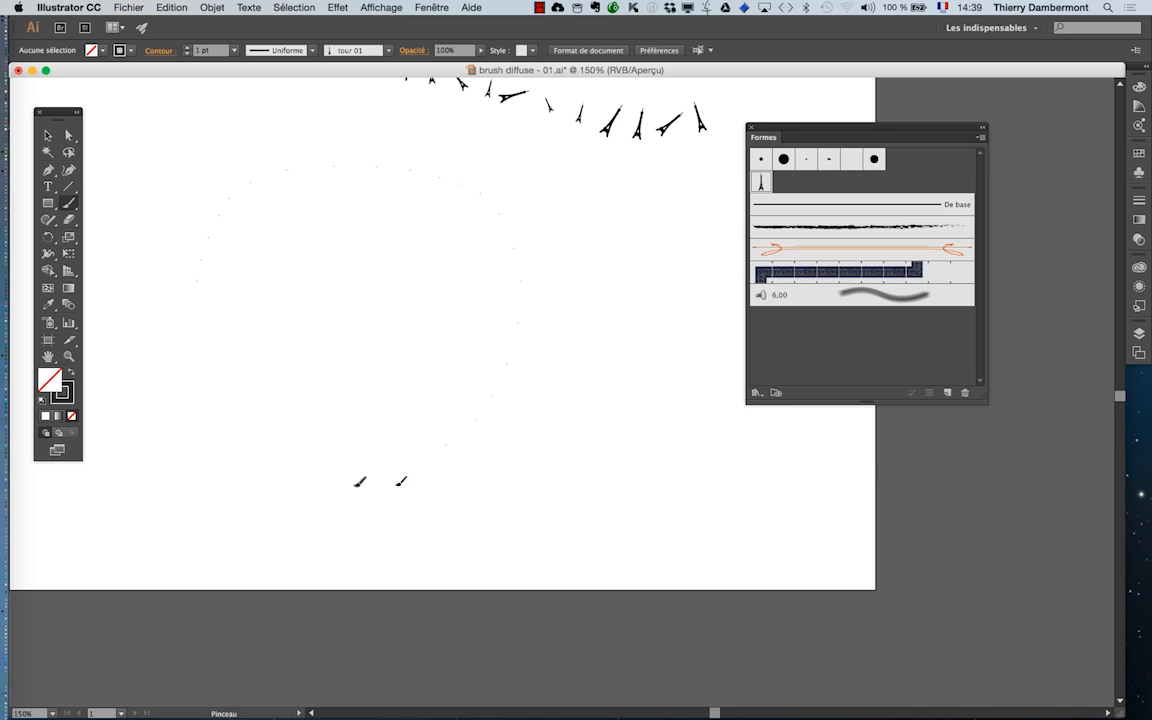
Paint a circular stroke of towers, undo it, and paint a larger loop in its place
{"action": "left_click_drag", "start_coordinate": [205, 294], "coordinate": [242, 295]}
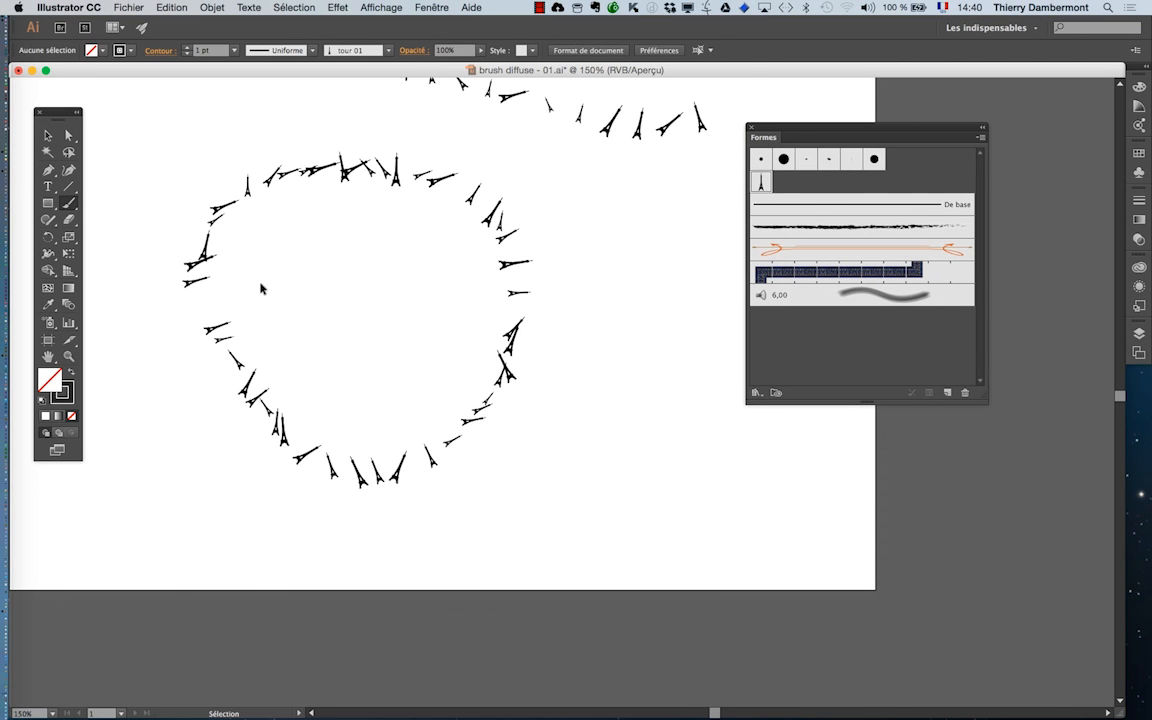
{"action": "key", "text": "super+z"}
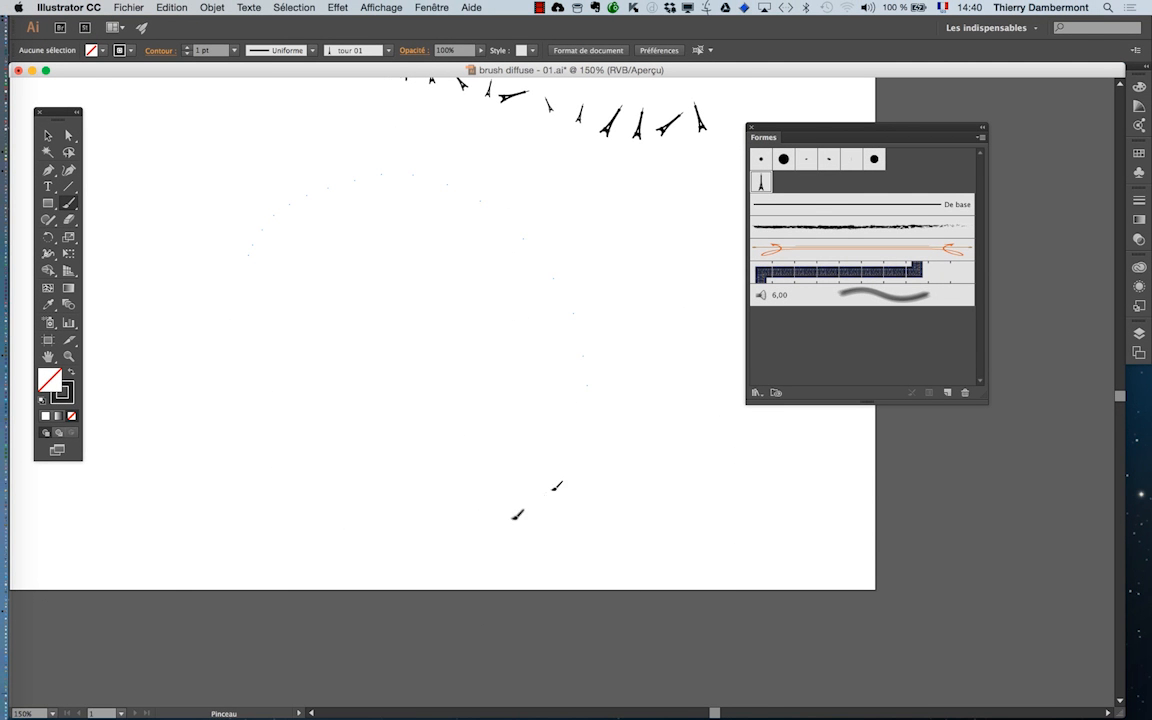
{"action": "left_click_drag", "start_coordinate": [208, 347], "coordinate": [199, 334]}
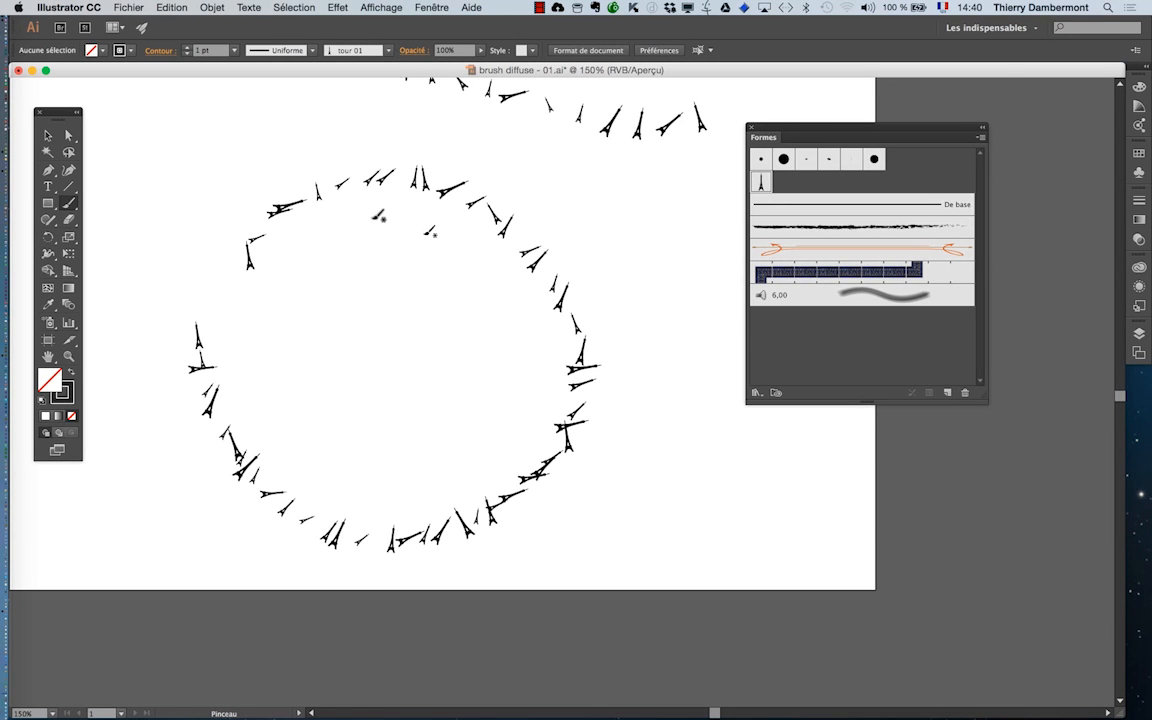
Delete the large looping tower stroke from the artboard
{"action": "left_click", "coordinate": [51, 135]}
{"action": "left_click_drag", "start_coordinate": [185, 180], "coordinate": [316, 318]}
{"action": "key", "text": "Delete"}
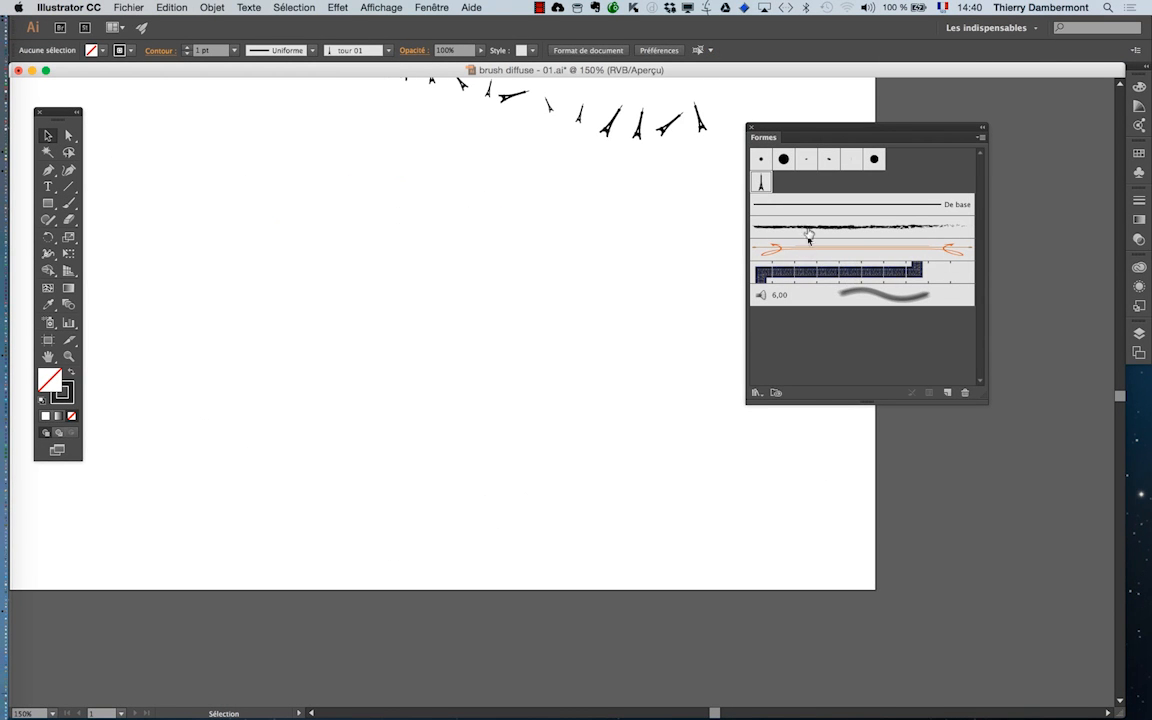
Preview the tour 01 brush with a maximum random rotation of -10° and discard the change
{"action": "double_click", "coordinate": [760, 184]}
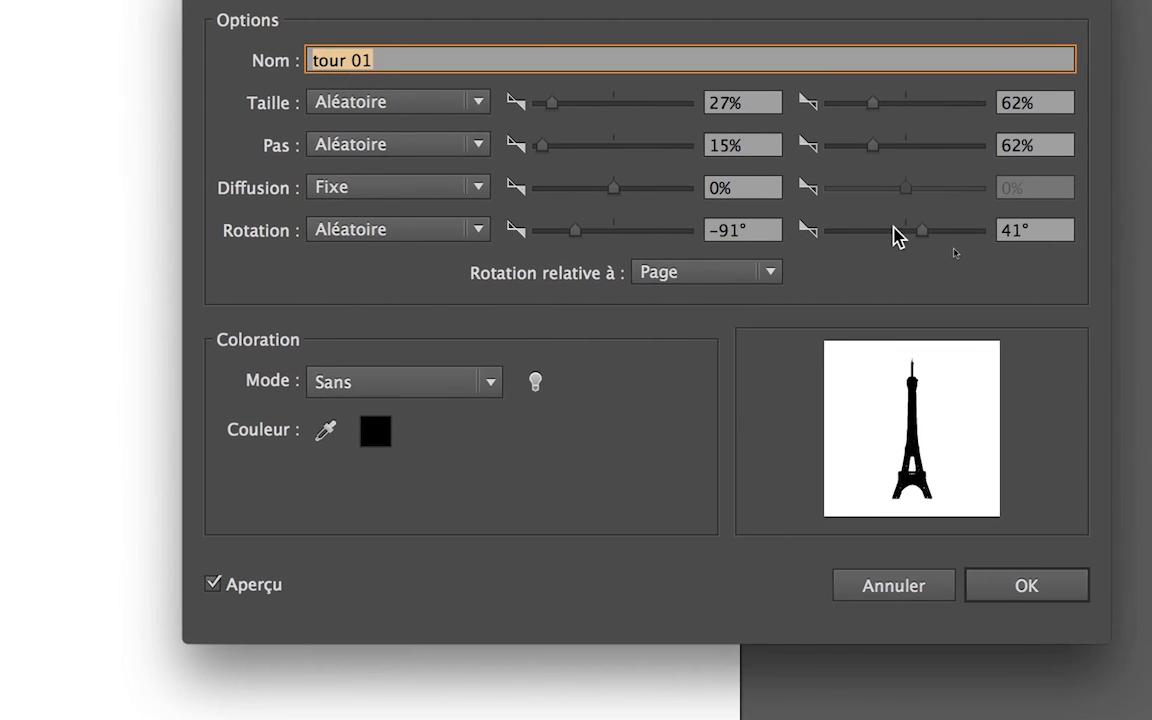
{"action": "left_click_drag", "start_coordinate": [1052, 236], "coordinate": [1038, 238]}
{"action": "left_click_drag", "start_coordinate": [898, 235], "coordinate": [894, 238]}
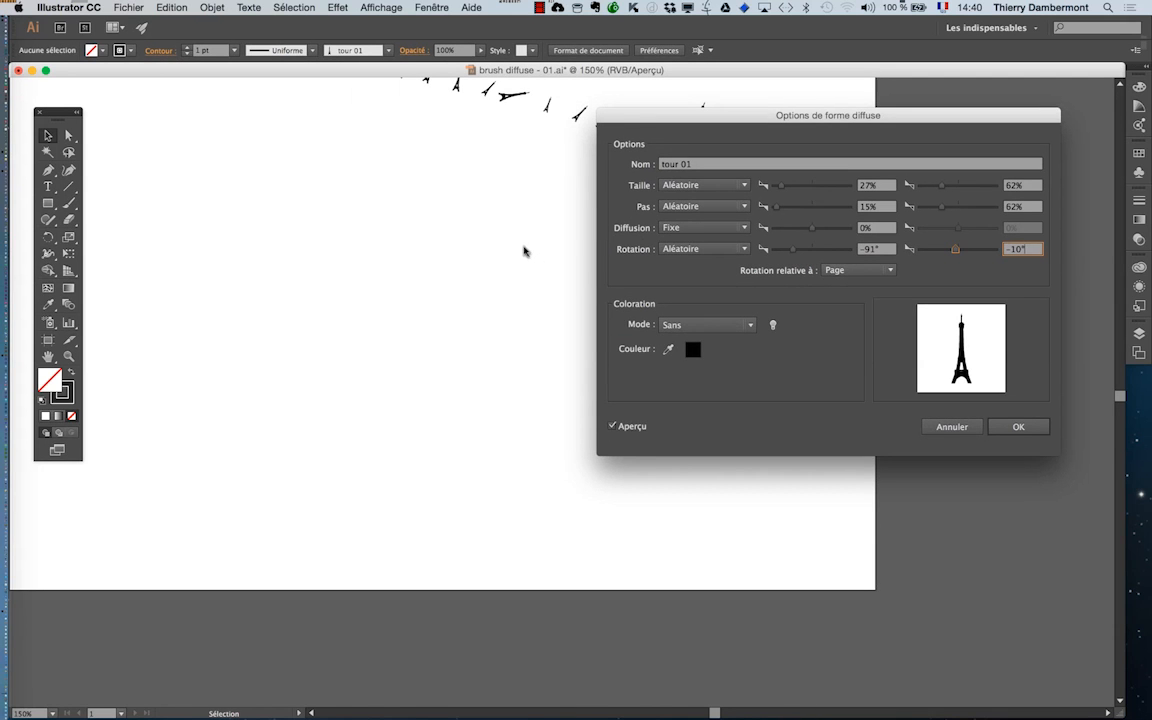
{"action": "left_click", "coordinate": [951, 427]}
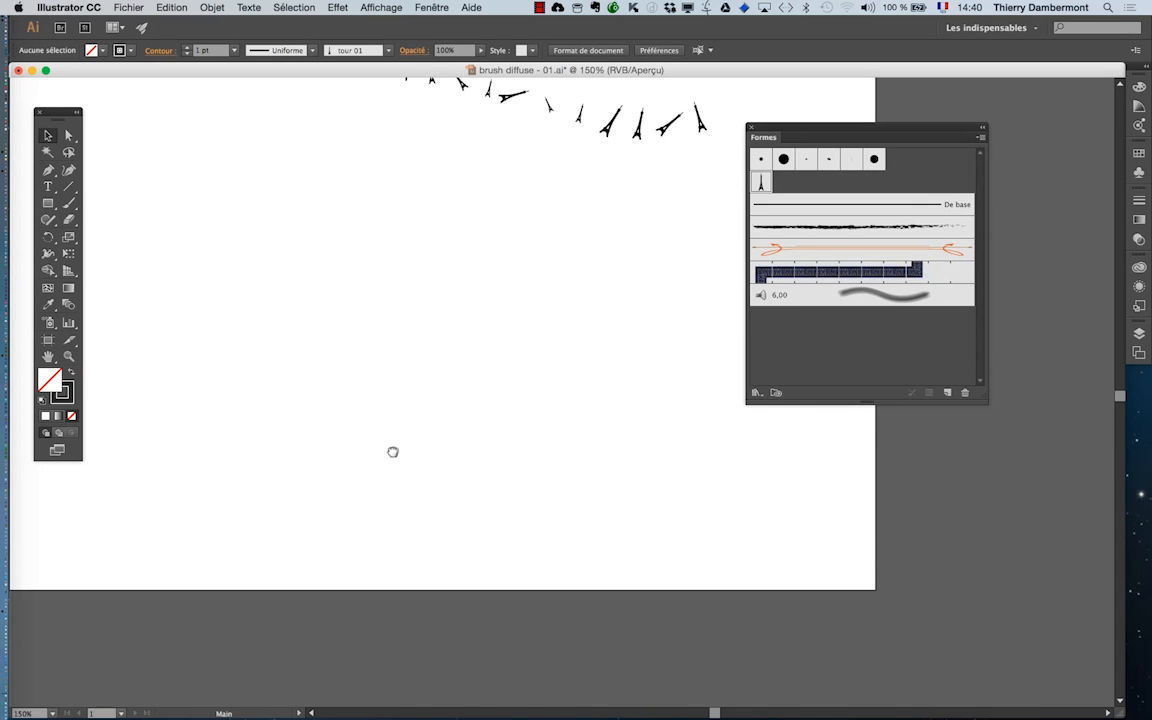
Set the tour 01 brush's random rotation range from -23° to 15° and apply the change to the existing strokes
{"action": "scroll", "coordinate": [391, 450], "scroll_direction": "up", "scroll_amount": 5}
{"action": "scroll", "coordinate": [376, 270], "scroll_direction": "up", "scroll_amount": 3}
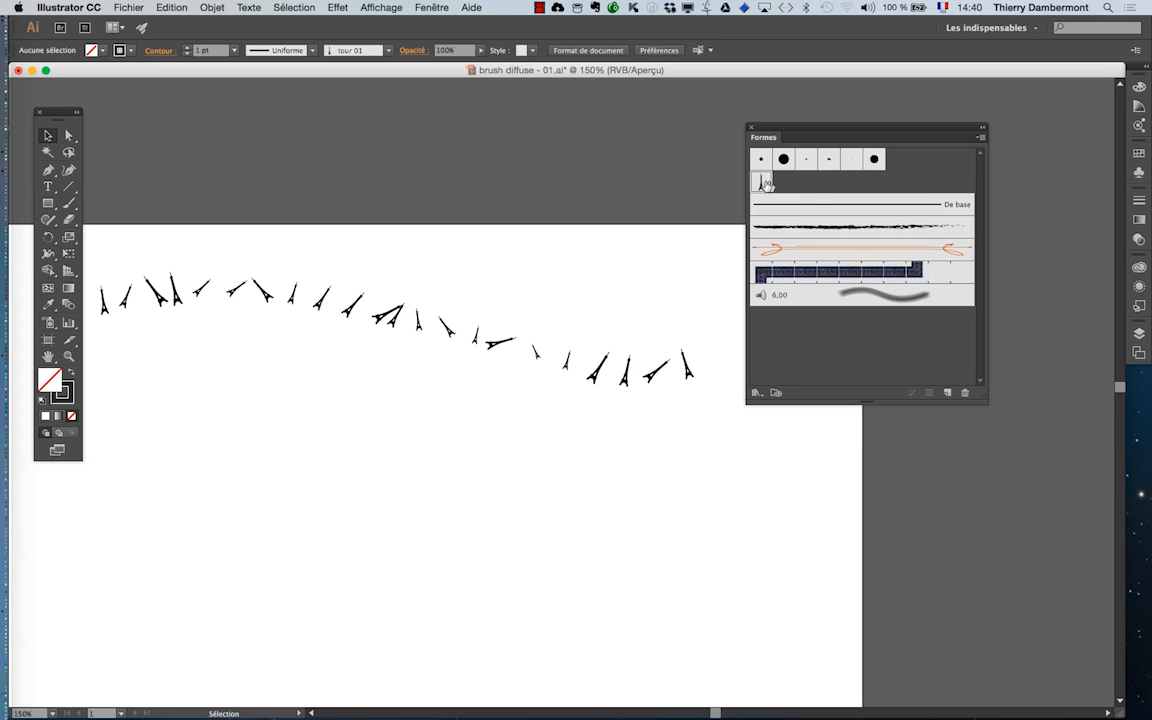
{"action": "double_click", "coordinate": [761, 182]}
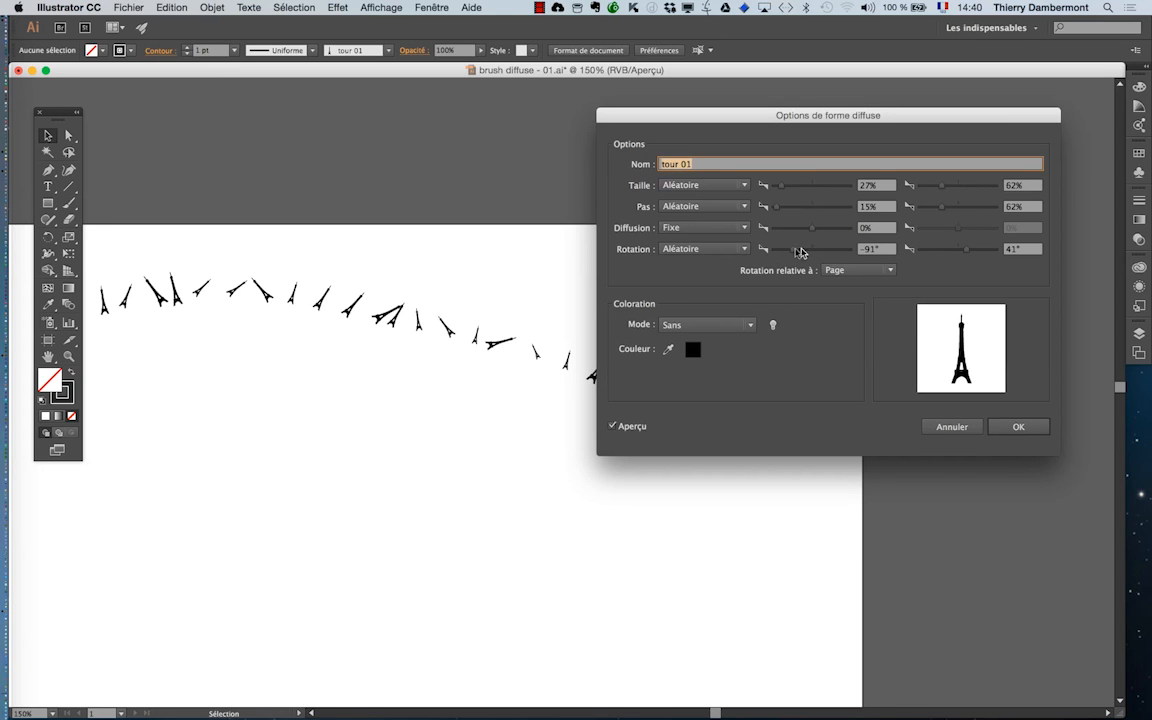
{"action": "left_click_drag", "start_coordinate": [798, 250], "coordinate": [803, 250]}
{"action": "left_click_drag", "start_coordinate": [965, 254], "coordinate": [958, 253]}
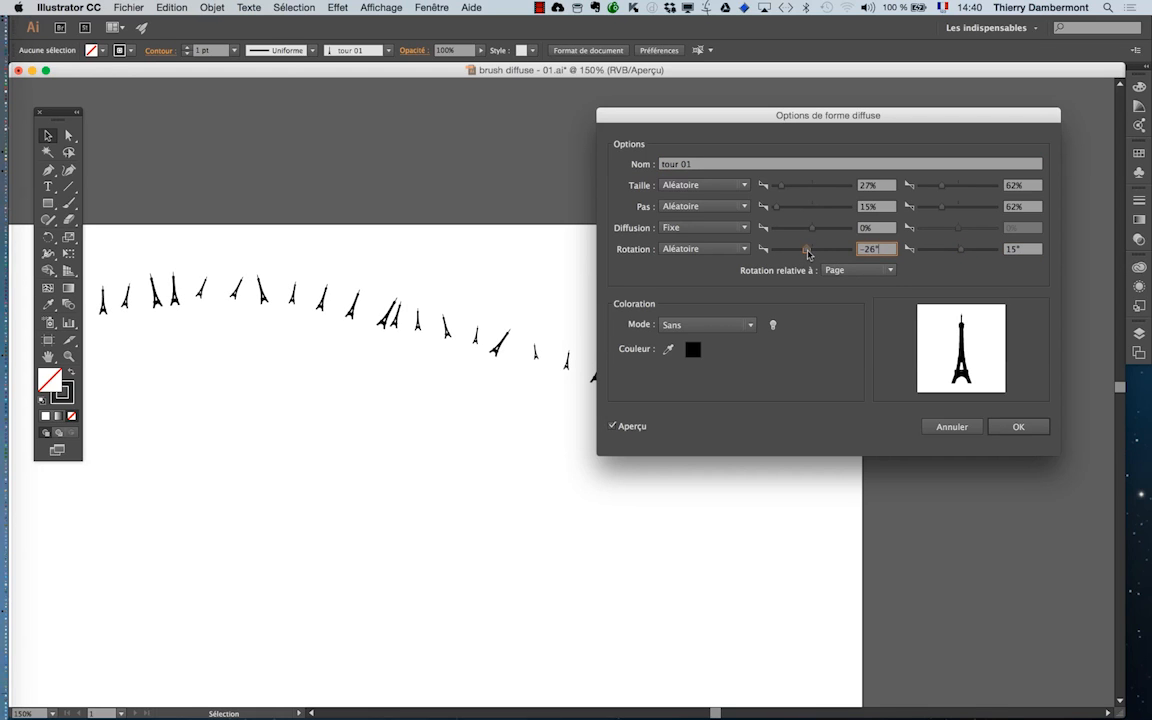
{"action": "left_click_drag", "start_coordinate": [805, 254], "coordinate": [809, 254]}
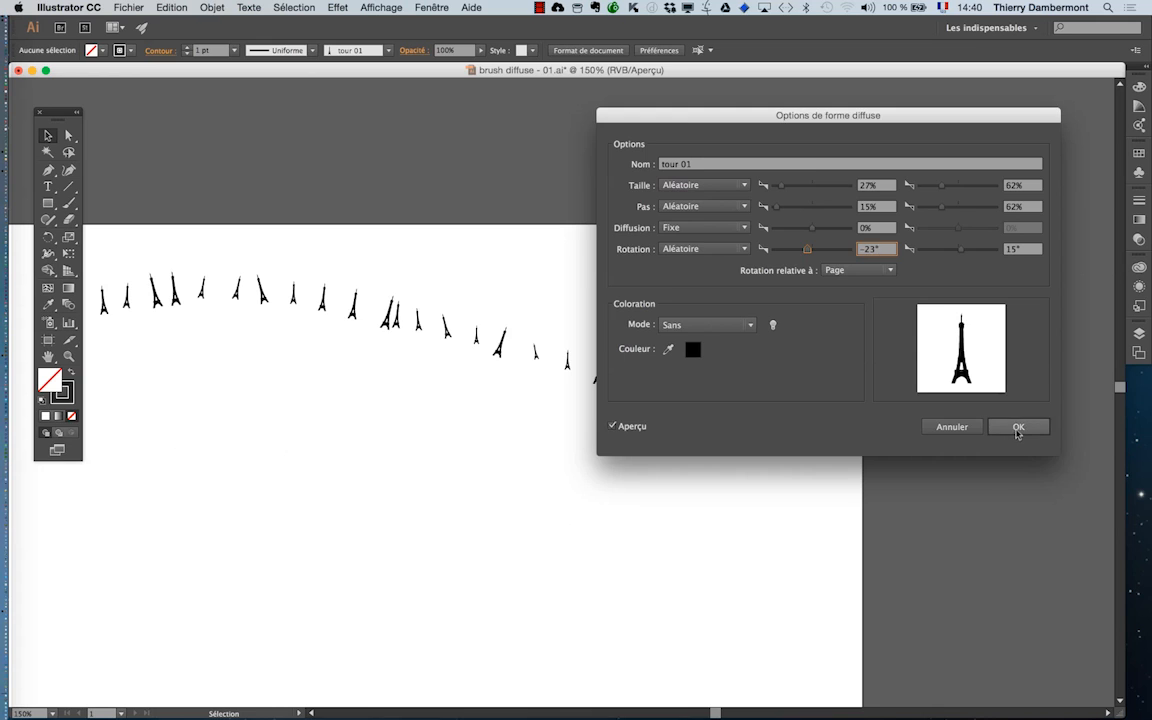
{"action": "left_click", "coordinate": [1017, 427]}
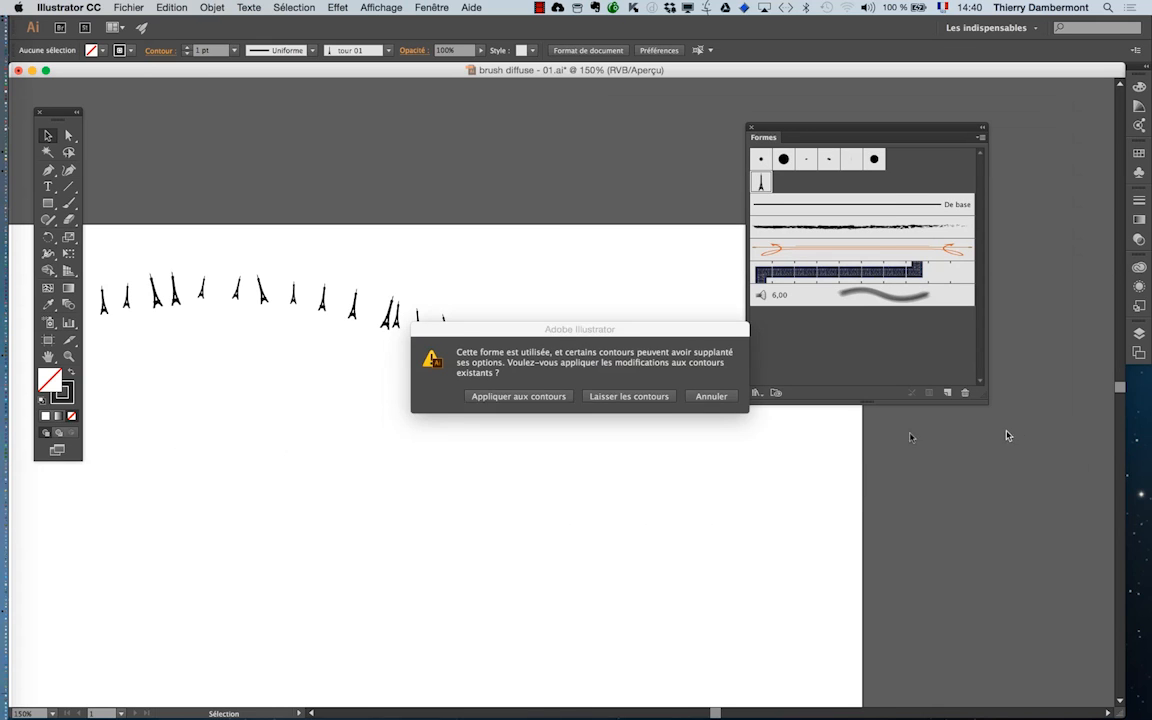
{"action": "left_click", "coordinate": [527, 396]}
Draw a circle about 93 mm in diameter below the tower stroke and apply the tour 01 brush to it
{"action": "scroll", "coordinate": [397, 355], "scroll_direction": "down", "scroll_amount": 5}
{"action": "scroll", "coordinate": [397, 355], "scroll_direction": "left", "scroll_amount": 3}
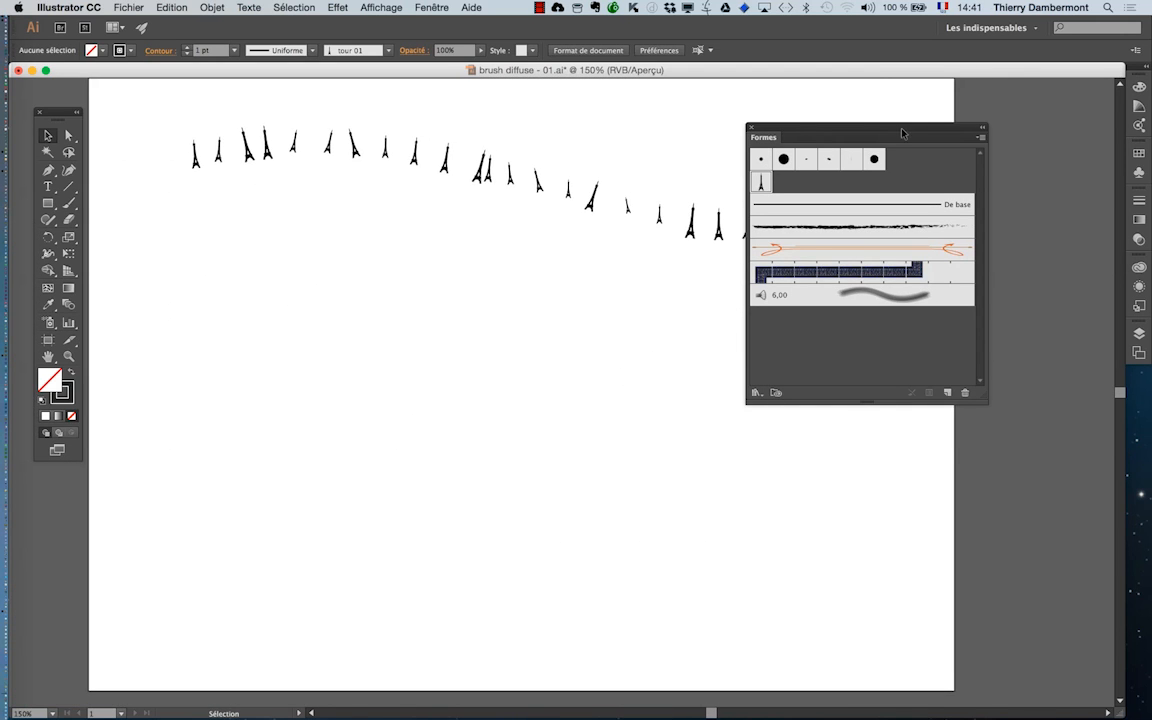
{"action": "left_click_drag", "start_coordinate": [902, 133], "coordinate": [1019, 137]}
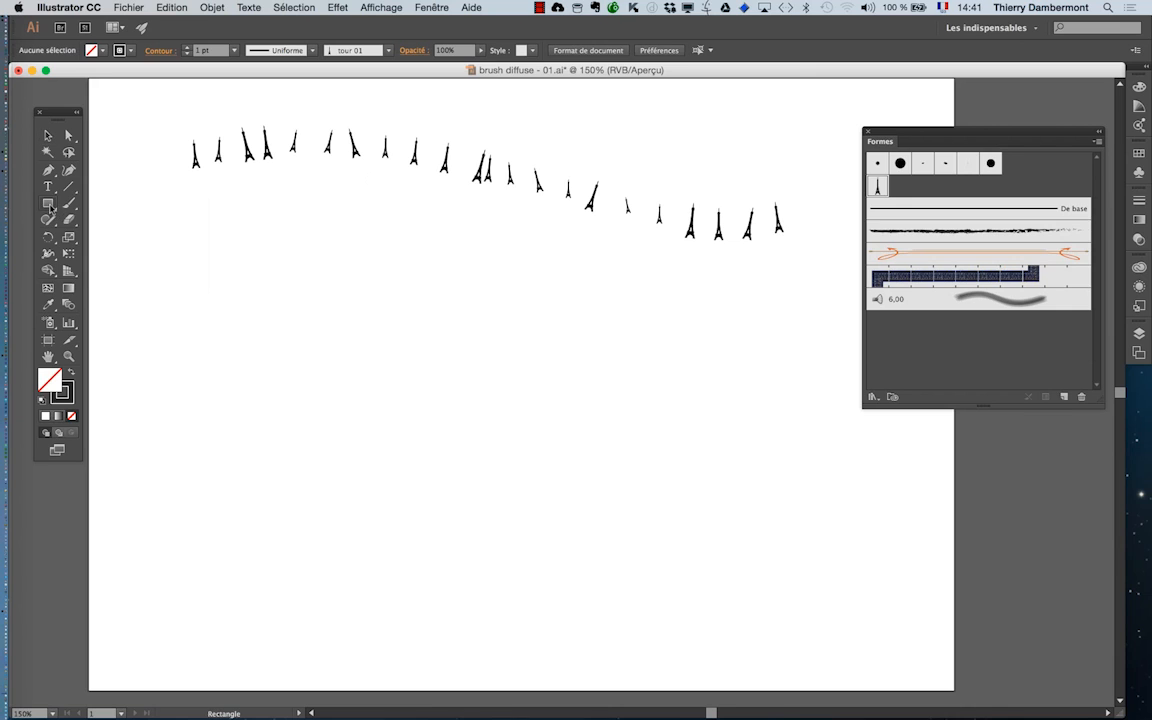
{"action": "left_click_drag", "start_coordinate": [50, 207], "coordinate": [105, 239]}
{"action": "left_click_drag", "start_coordinate": [205, 297], "coordinate": [476, 567]}
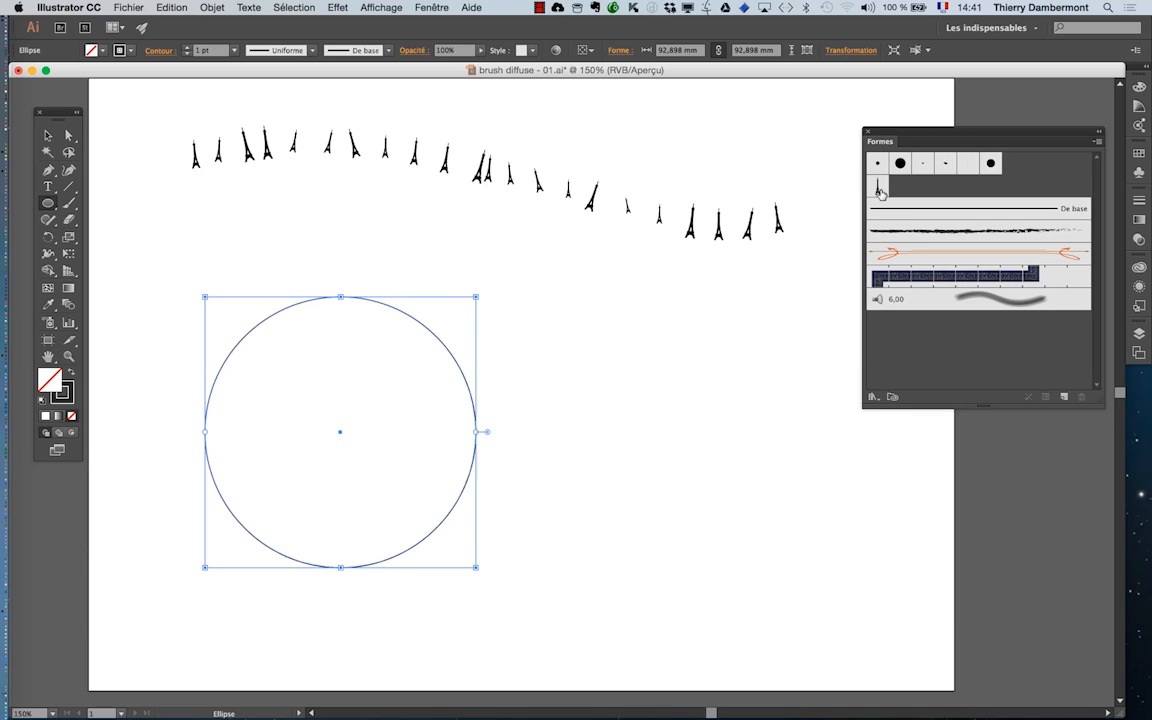
{"action": "left_click", "coordinate": [878, 188]}
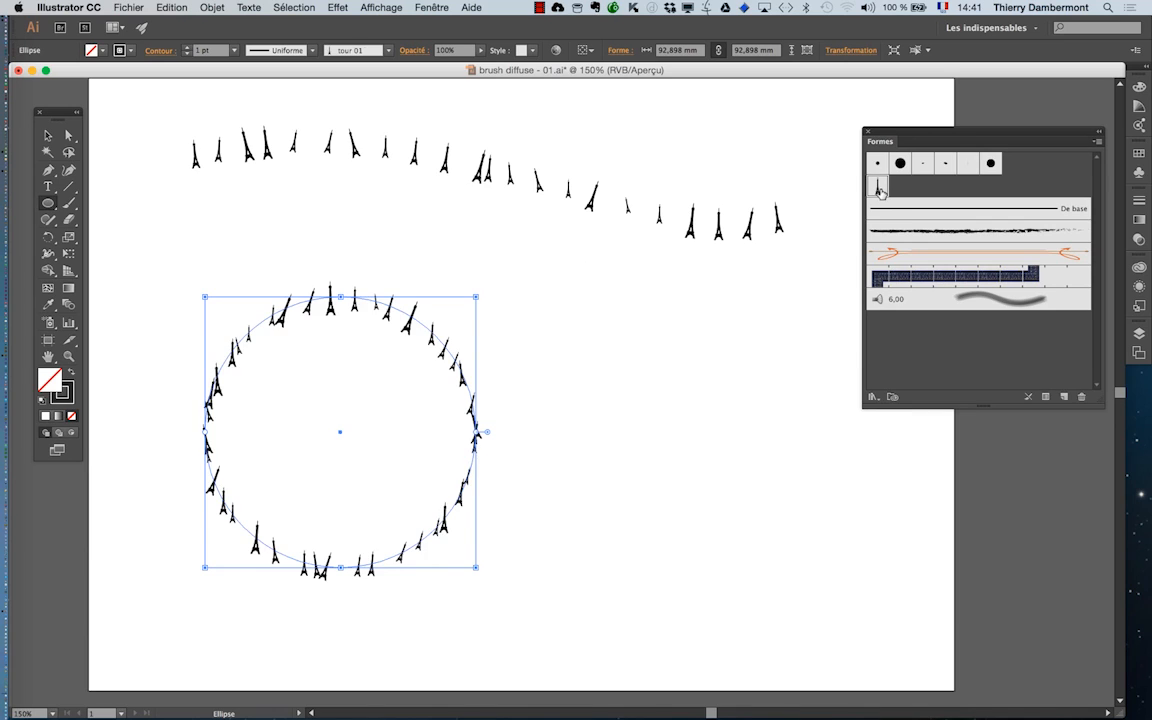